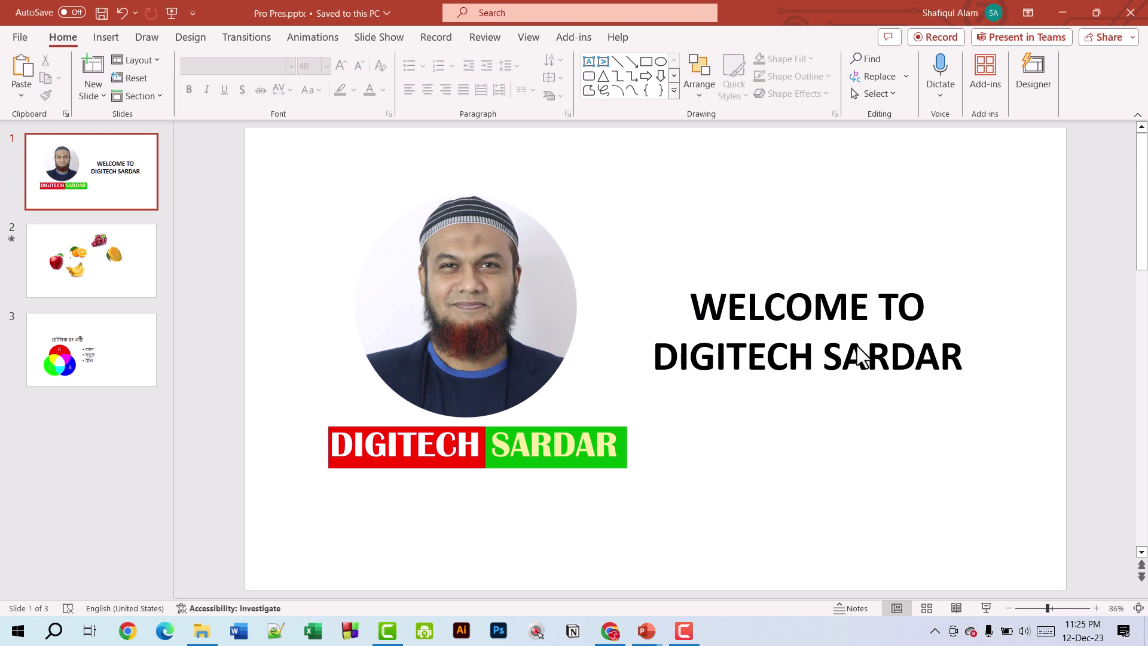
Drag the WELCOME TO DIGITECH SARDAR title box left so it overlaps the photo's lower part.
{"action": "left_click", "coordinate": [868, 308]}
{"action": "left_click", "coordinate": [460, 296]}
{"action": "left_click", "coordinate": [820, 307]}
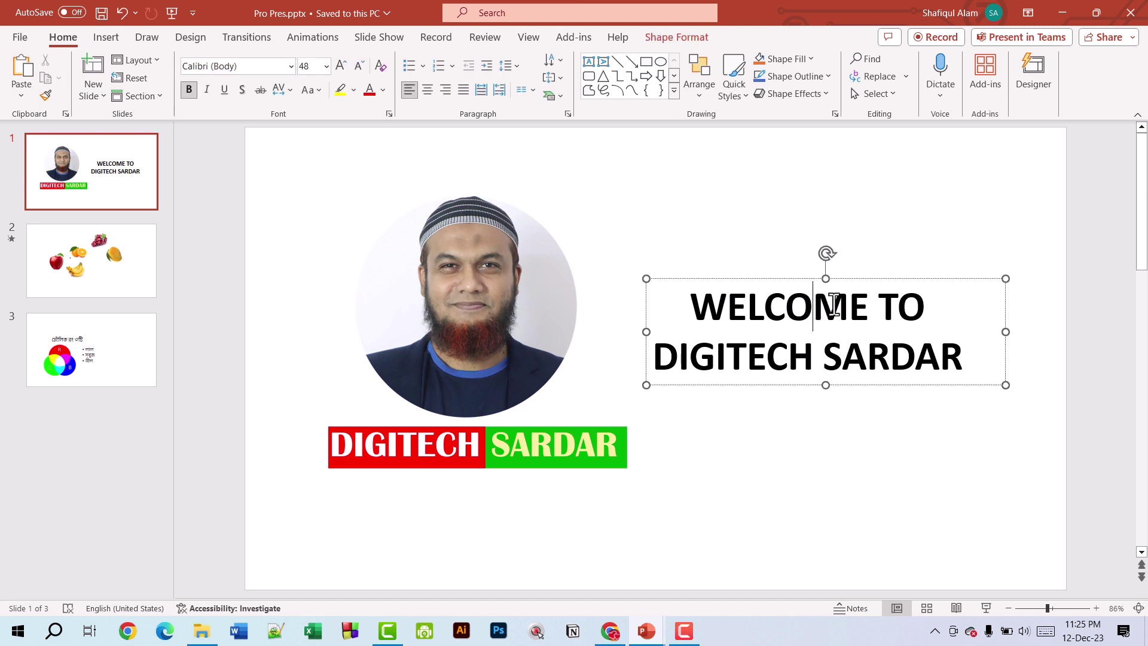
{"action": "mouse_move", "coordinate": [851, 280]}
{"action": "left_mouse_down"}
{"action": "mouse_move", "coordinate": [514, 286]}
{"action": "mouse_move", "coordinate": [575, 329]}
{"action": "mouse_move", "coordinate": [654, 351]}
{"action": "left_mouse_up"}
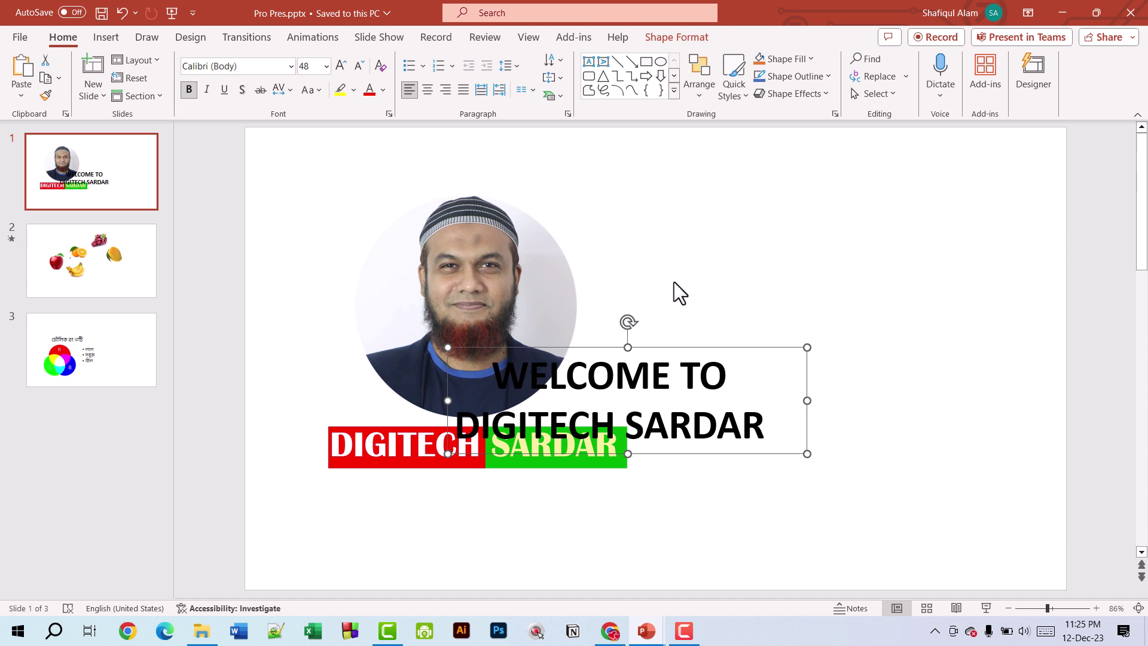
Open Designer and preview several suggested layouts for slide 1.
{"action": "left_click", "coordinate": [1032, 79]}
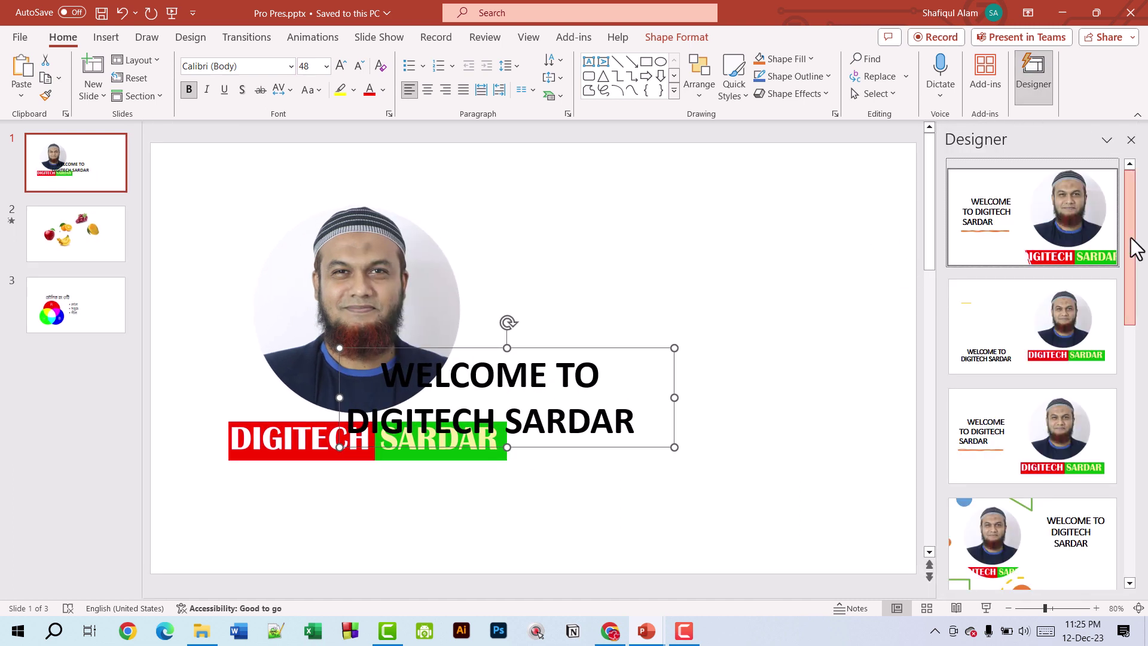
{"action": "left_click", "coordinate": [1030, 217]}
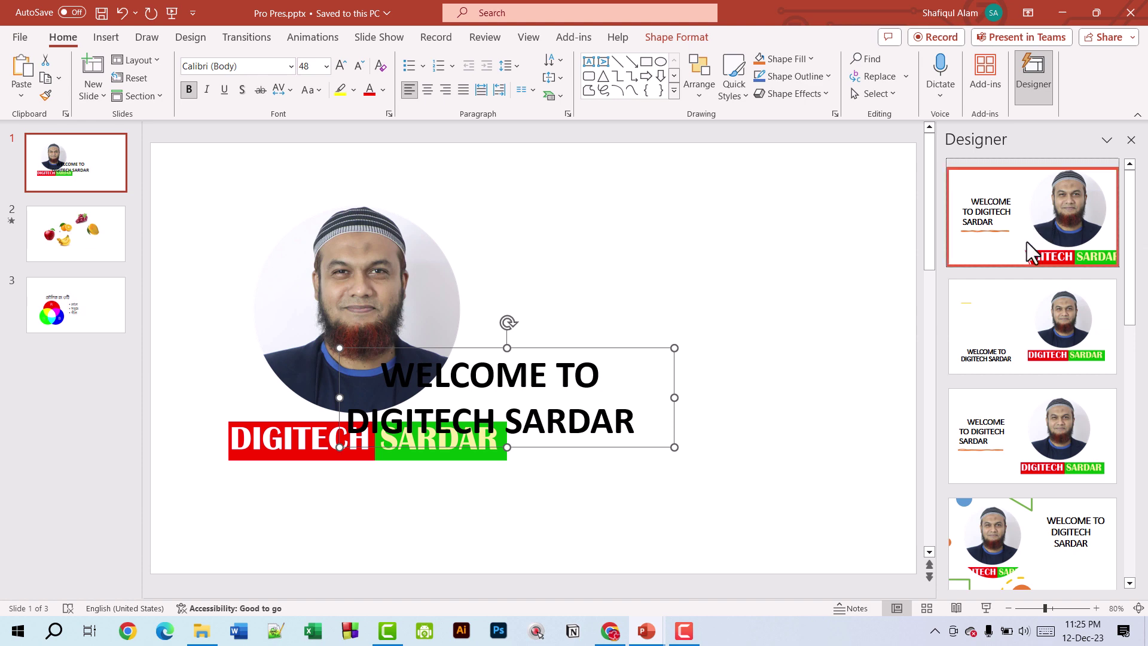
{"action": "left_click", "coordinate": [1010, 307]}
{"action": "left_click", "coordinate": [1010, 401]}
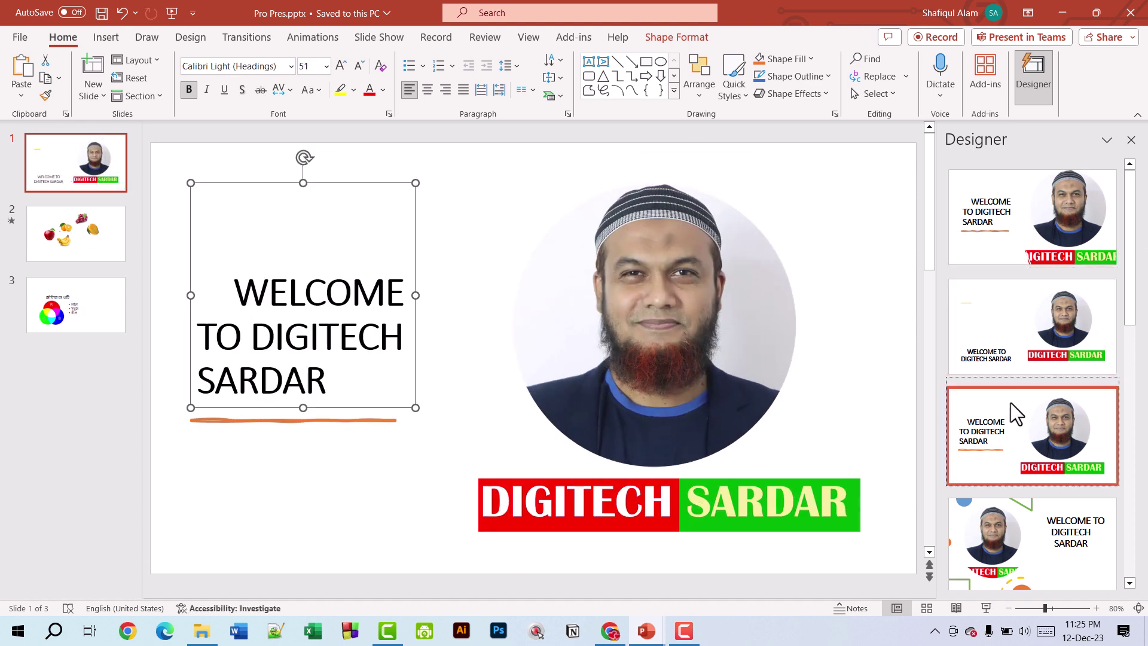
{"action": "left_click_drag", "start_coordinate": [1130, 302], "coordinate": [1135, 385]}
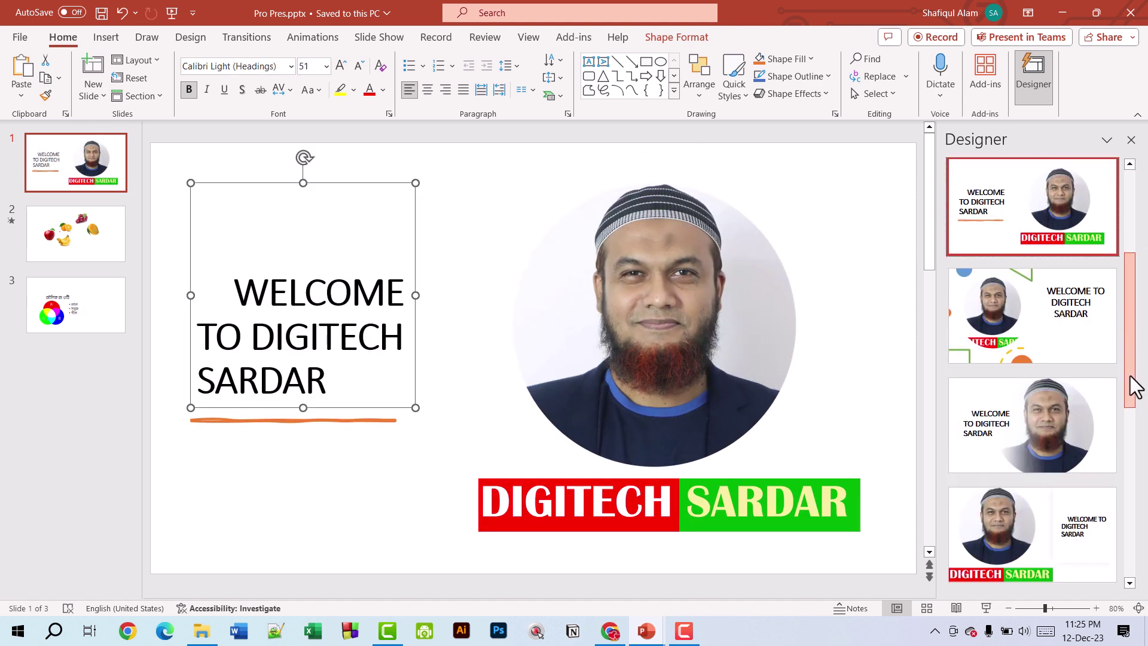
{"action": "left_click", "coordinate": [1008, 308]}
{"action": "left_click", "coordinate": [1042, 406]}
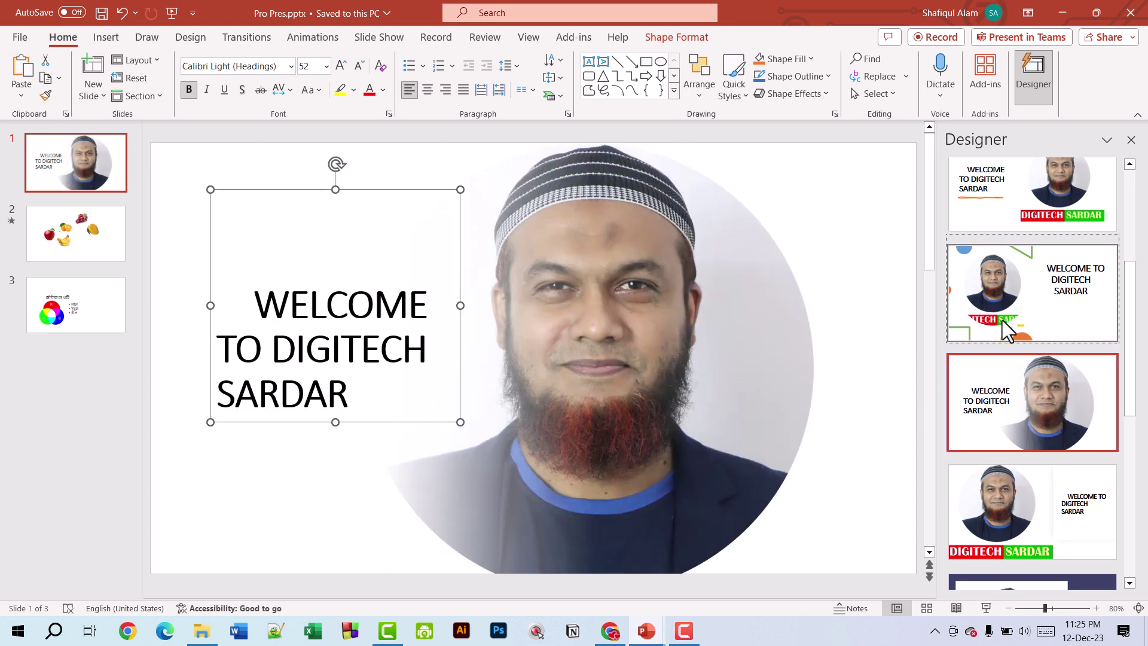
Apply the navy-background design with the framed photo left and white title right.
{"action": "scroll", "coordinate": [1016, 394], "scroll_direction": "down", "scroll_amount": 1}
{"action": "scroll", "coordinate": [1032, 426], "scroll_direction": "down", "scroll_amount": 1}
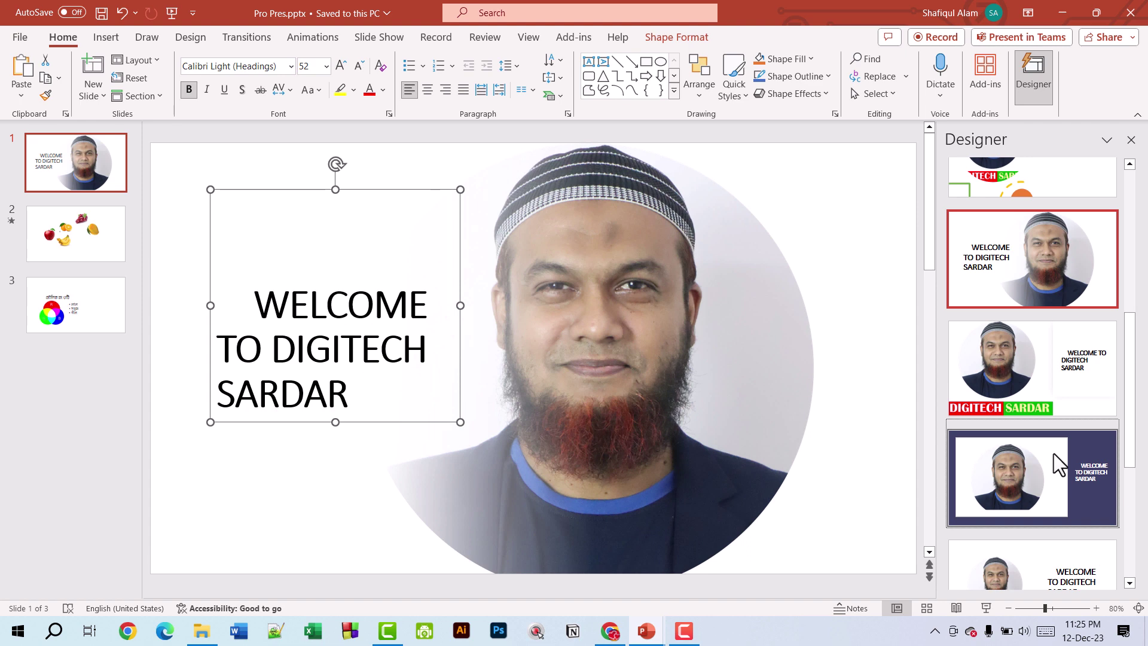
{"action": "left_click", "coordinate": [1054, 454]}
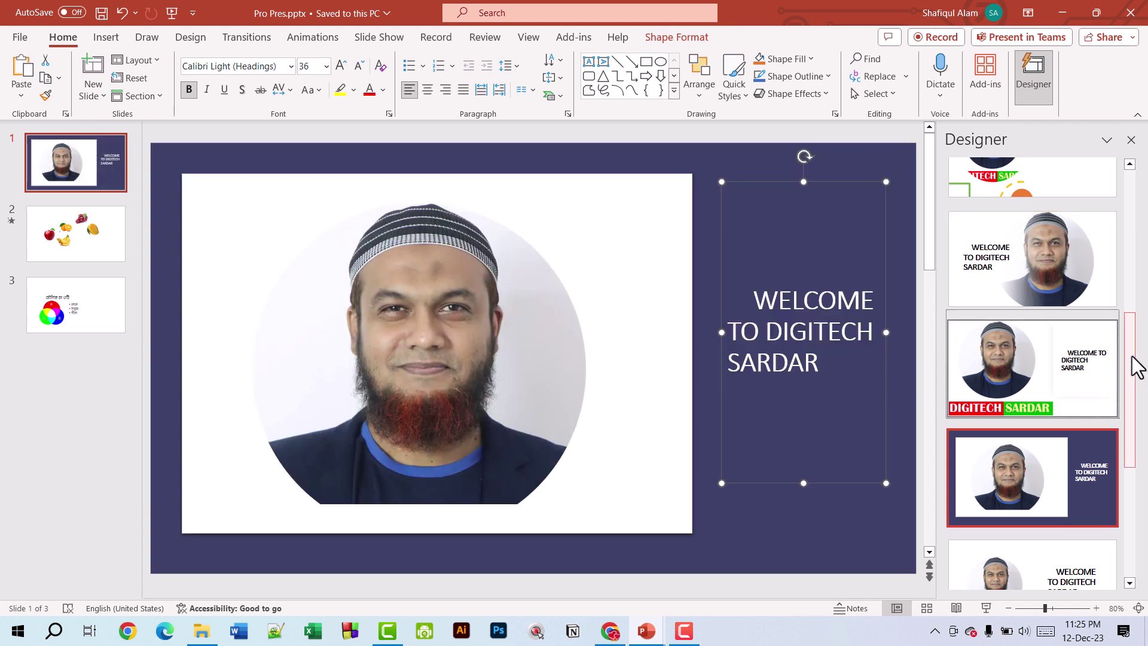
{"action": "left_click_drag", "start_coordinate": [1135, 366], "coordinate": [1135, 526]}
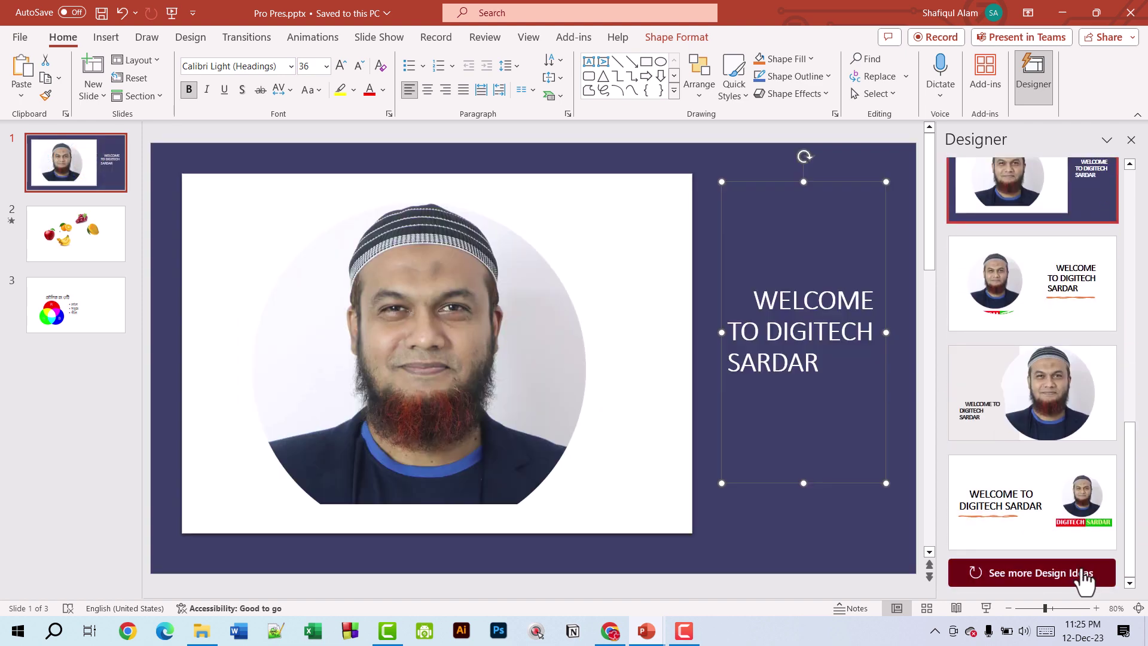
Load more Design Ideas and apply the black-gradient layout with a large circular photo on the right.
{"action": "left_click", "coordinate": [1037, 575]}
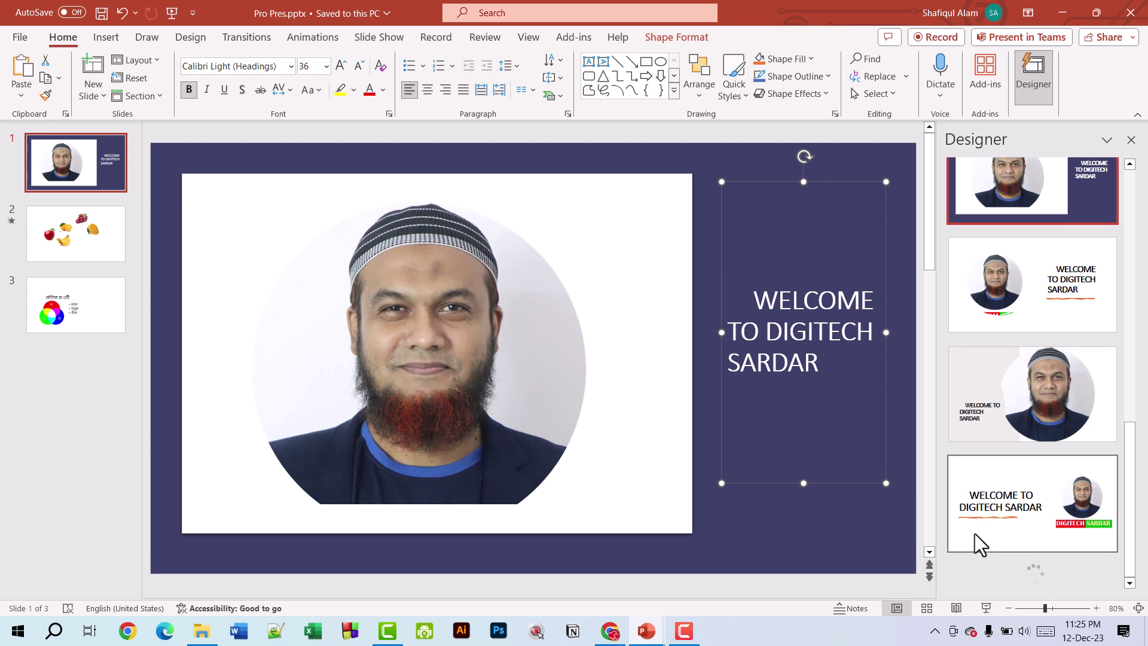
{"action": "scroll", "coordinate": [1046, 536], "scroll_direction": "down", "scroll_amount": 3}
{"action": "scroll", "coordinate": [1045, 496], "scroll_direction": "down", "scroll_amount": 1}
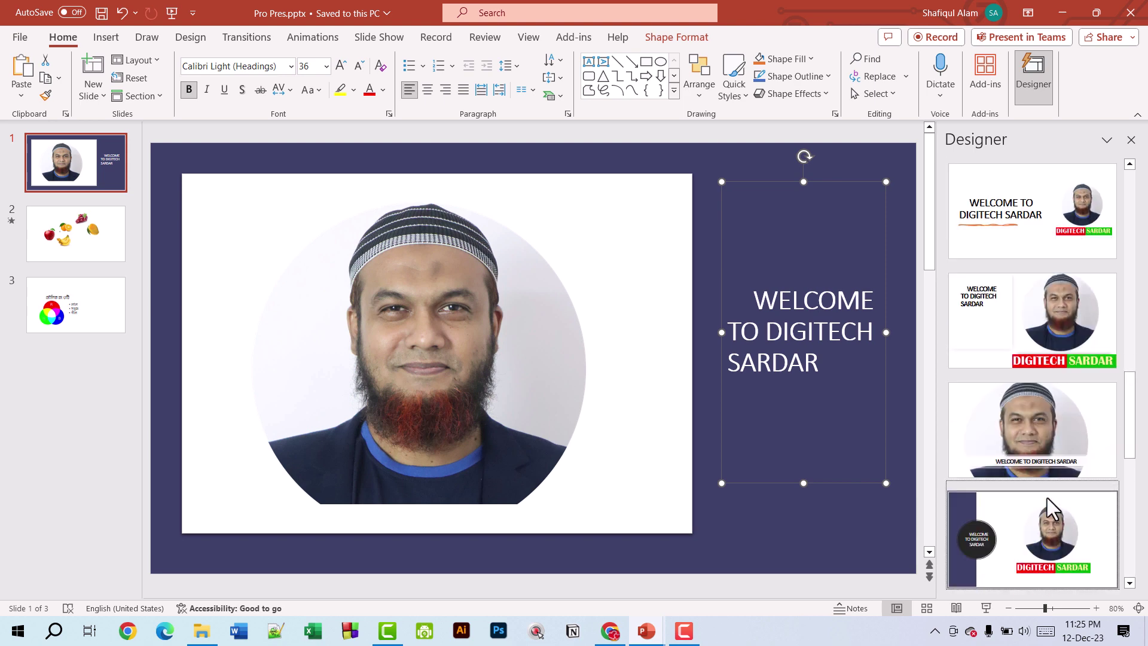
{"action": "scroll", "coordinate": [1046, 498], "scroll_direction": "down", "scroll_amount": 1}
{"action": "scroll", "coordinate": [1048, 494], "scroll_direction": "down", "scroll_amount": 2}
{"action": "scroll", "coordinate": [1048, 494], "scroll_direction": "down", "scroll_amount": 2}
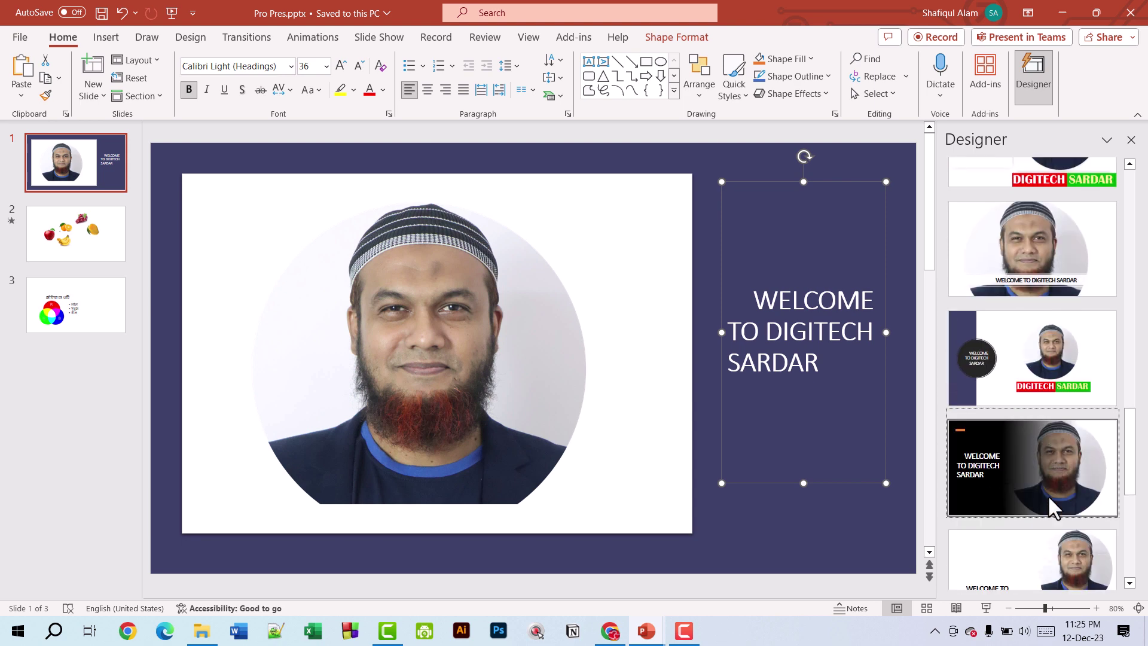
{"action": "left_click", "coordinate": [1027, 470]}
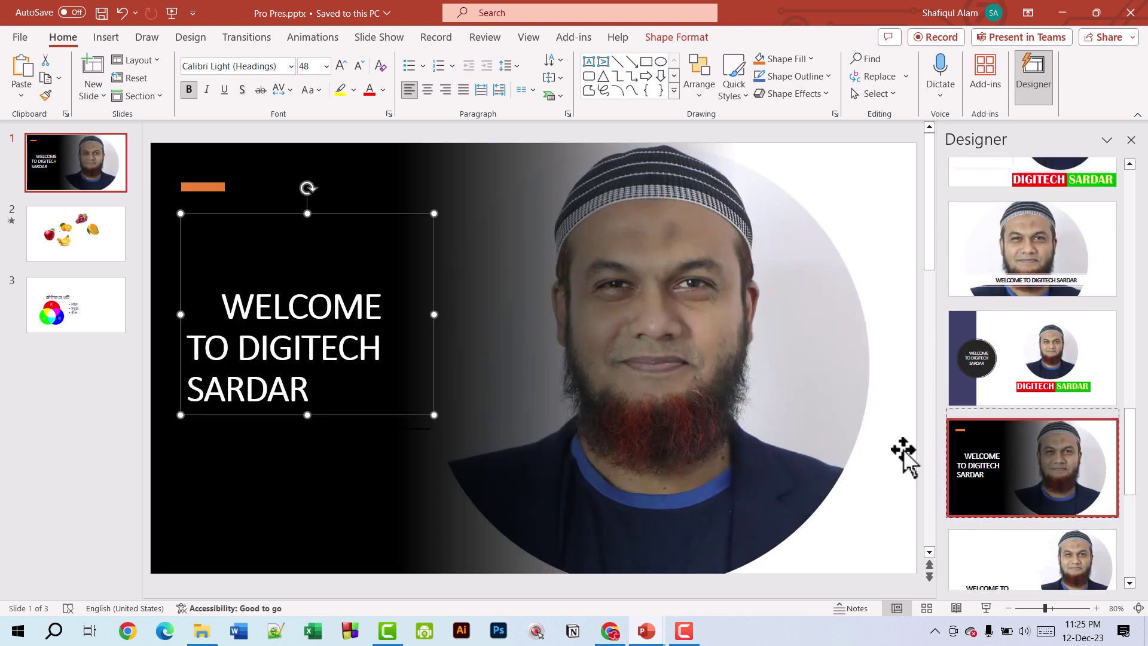
{"action": "scroll", "coordinate": [1106, 503], "scroll_direction": "down", "scroll_amount": 1}
{"action": "scroll", "coordinate": [1106, 497], "scroll_direction": "down", "scroll_amount": 1}
{"action": "scroll", "coordinate": [1073, 502], "scroll_direction": "down", "scroll_amount": 1}
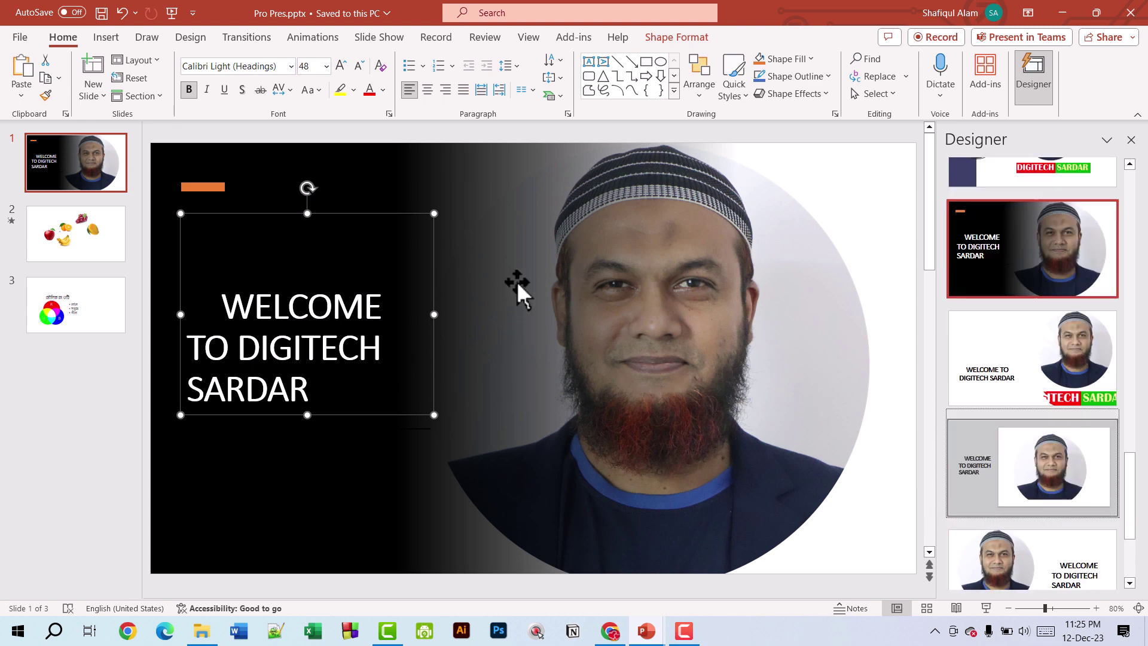
Switch to slide 2 with the five fruit pictures and generate more Design Ideas for it.
{"action": "left_click", "coordinate": [103, 253]}
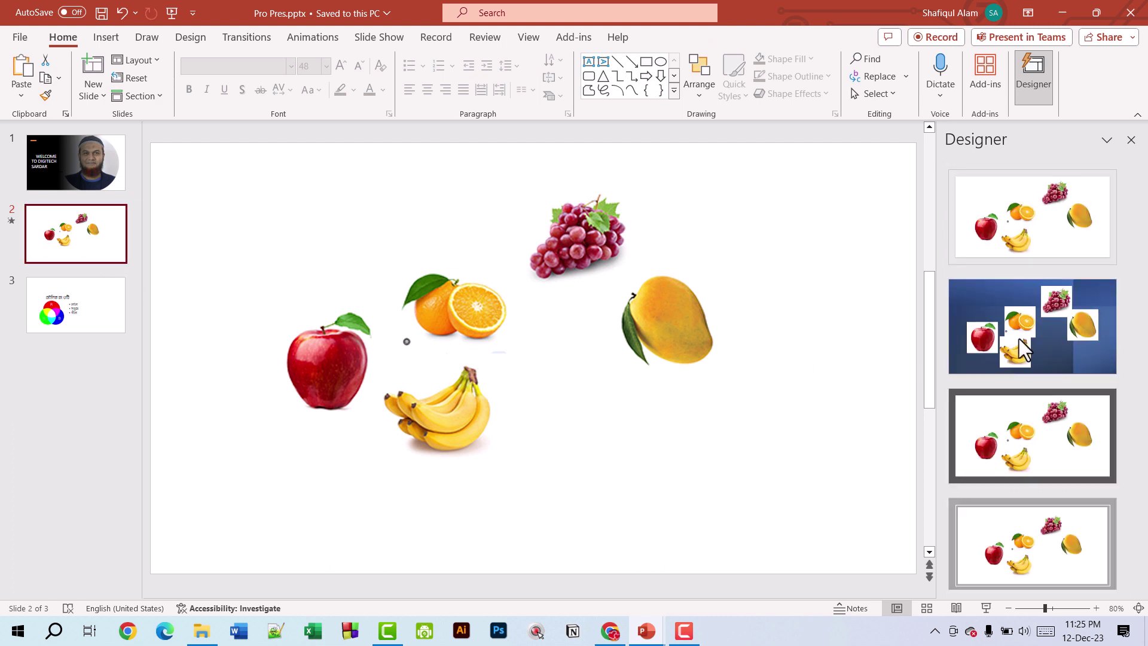
{"action": "left_click_drag", "start_coordinate": [1130, 329], "coordinate": [1122, 543]}
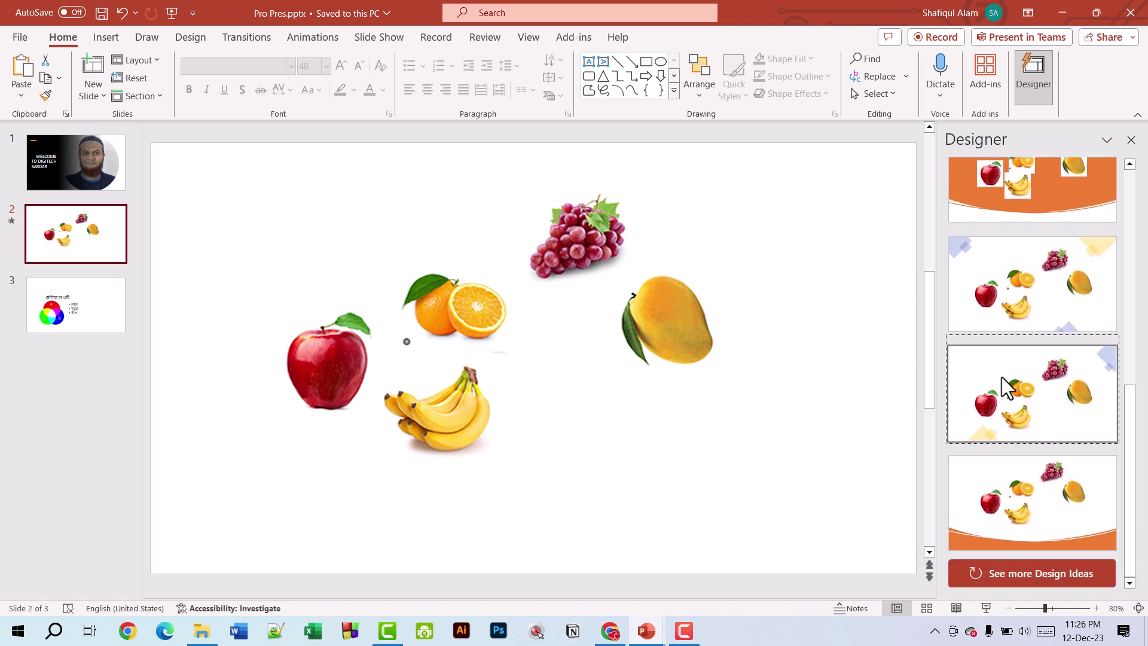
{"action": "left_click", "coordinate": [1038, 575]}
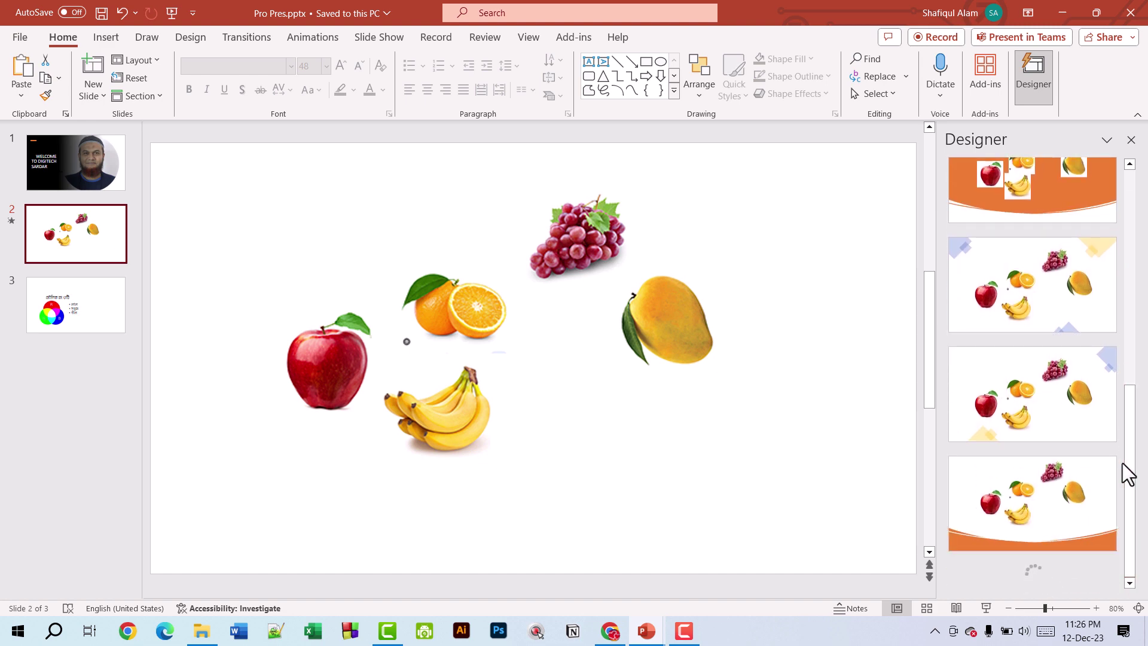
{"action": "mouse_move", "coordinate": [1125, 392]}
{"action": "left_mouse_down"}
{"action": "mouse_move", "coordinate": [1134, 541]}
{"action": "mouse_move", "coordinate": [1096, 287]}
{"action": "left_mouse_up"}
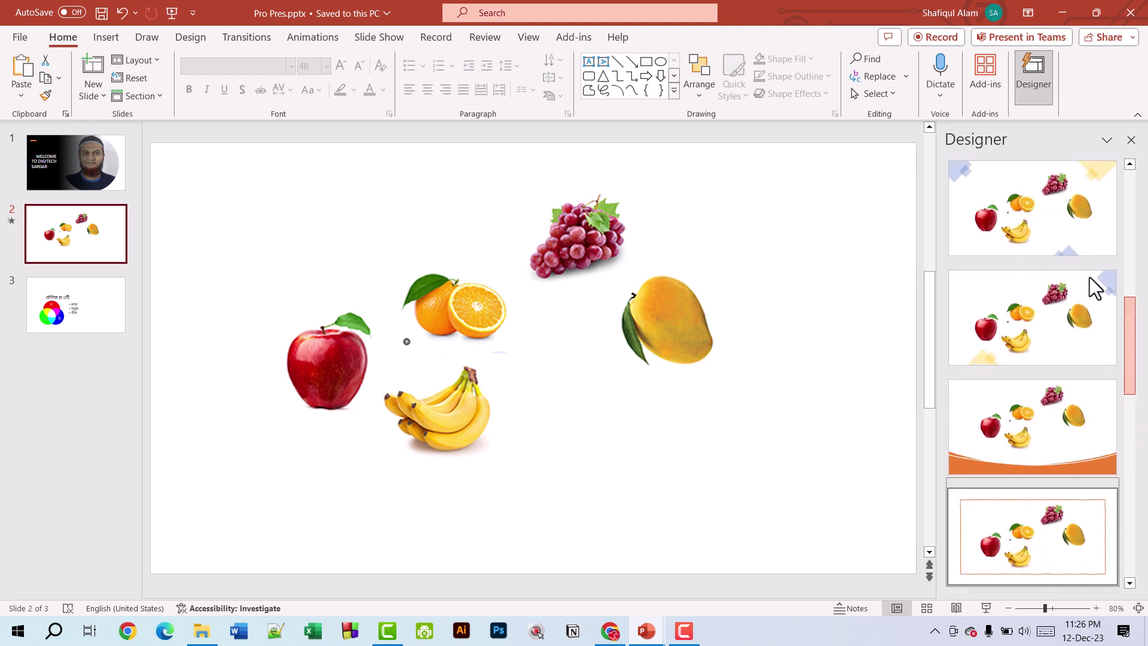
{"action": "left_click", "coordinate": [106, 39]}
{"action": "left_click", "coordinate": [106, 94]}
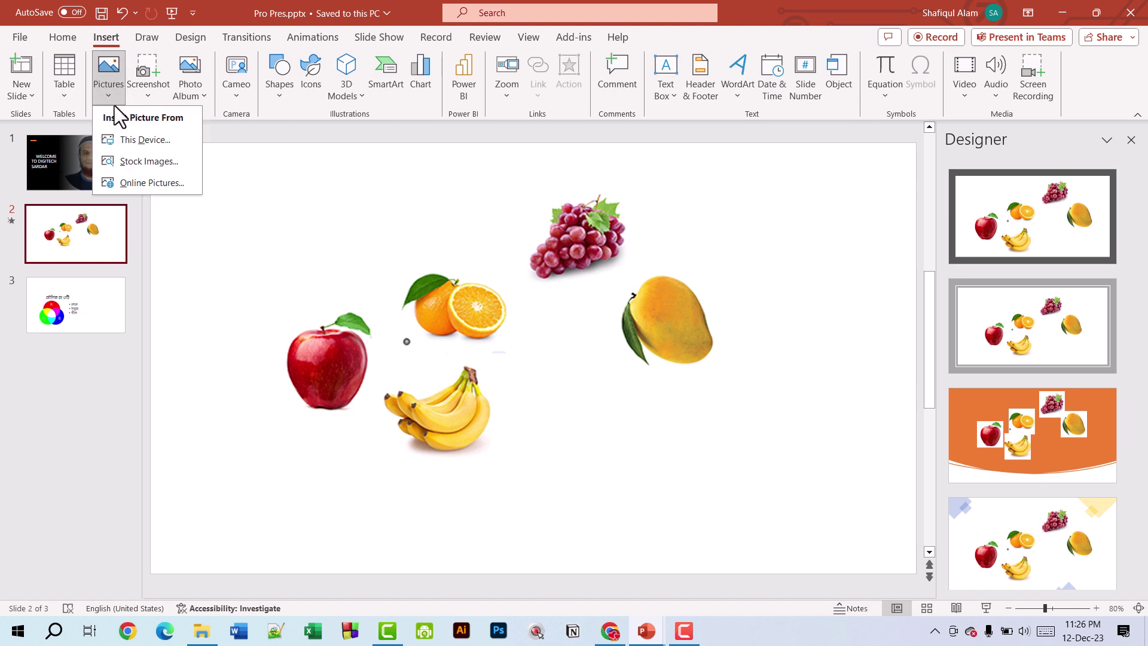
{"action": "left_click", "coordinate": [167, 144]}
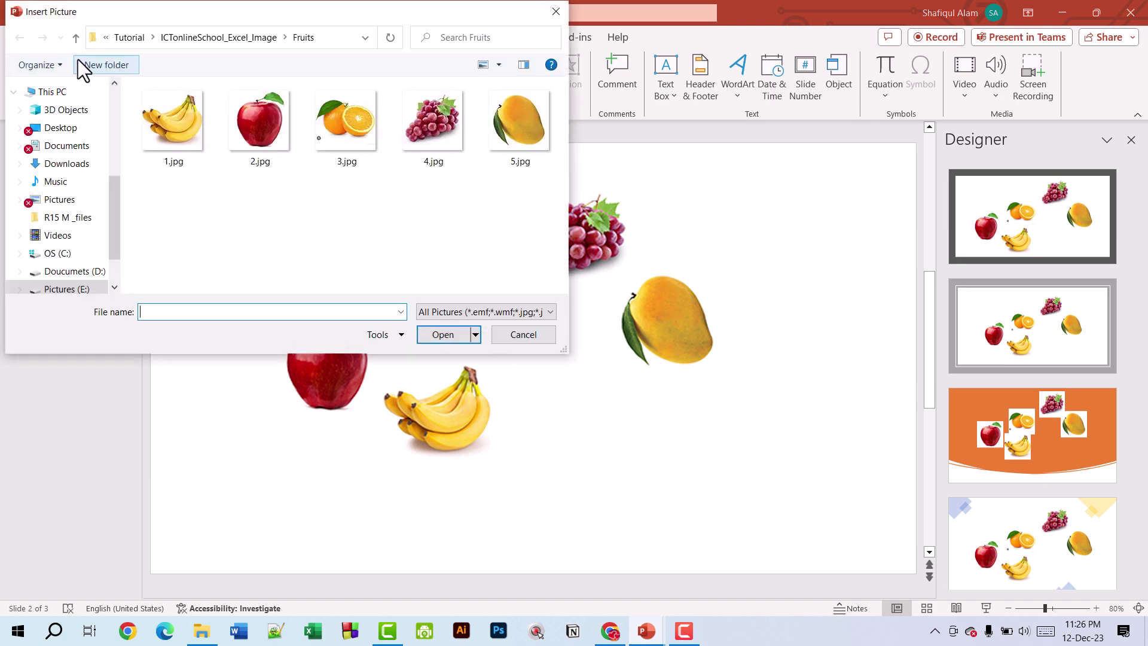
{"action": "left_click", "coordinate": [77, 39]}
{"action": "double_click", "coordinate": [156, 126]}
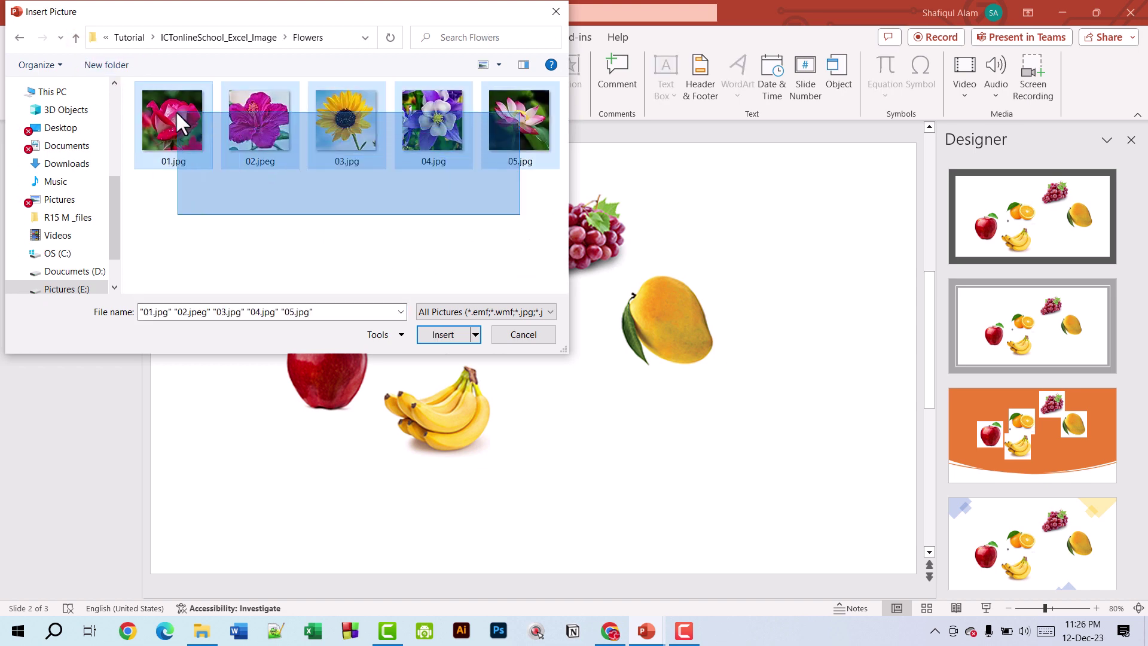
{"action": "left_click_drag", "start_coordinate": [519, 212], "coordinate": [174, 110]}
{"action": "left_click", "coordinate": [442, 335]}
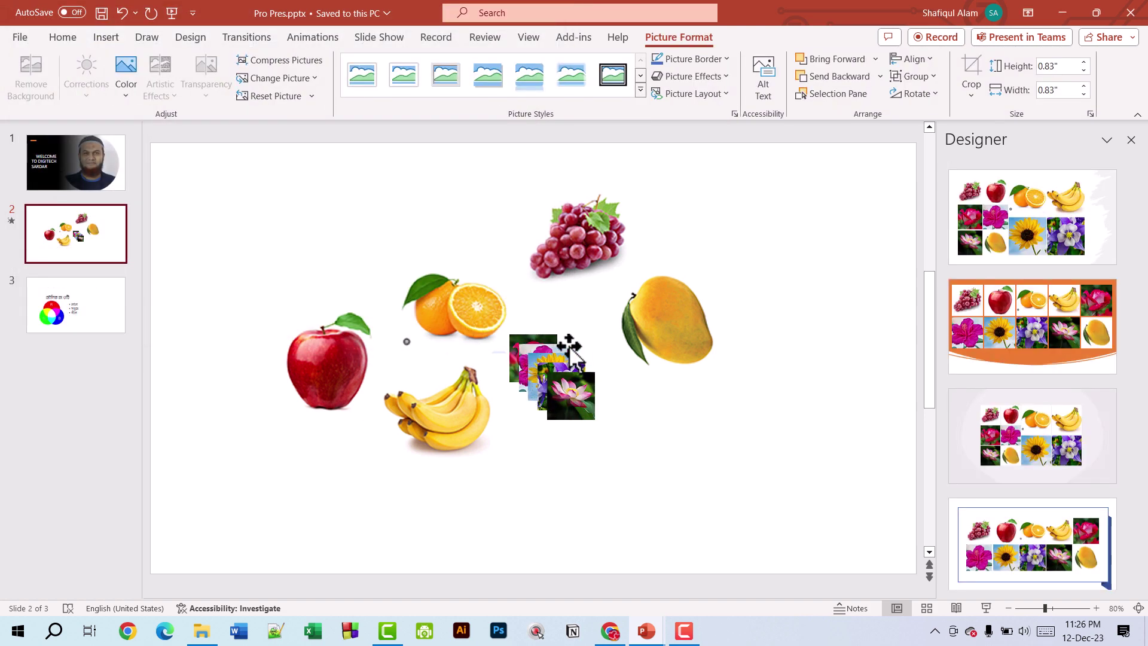
{"action": "mouse_move", "coordinate": [1032, 358]}
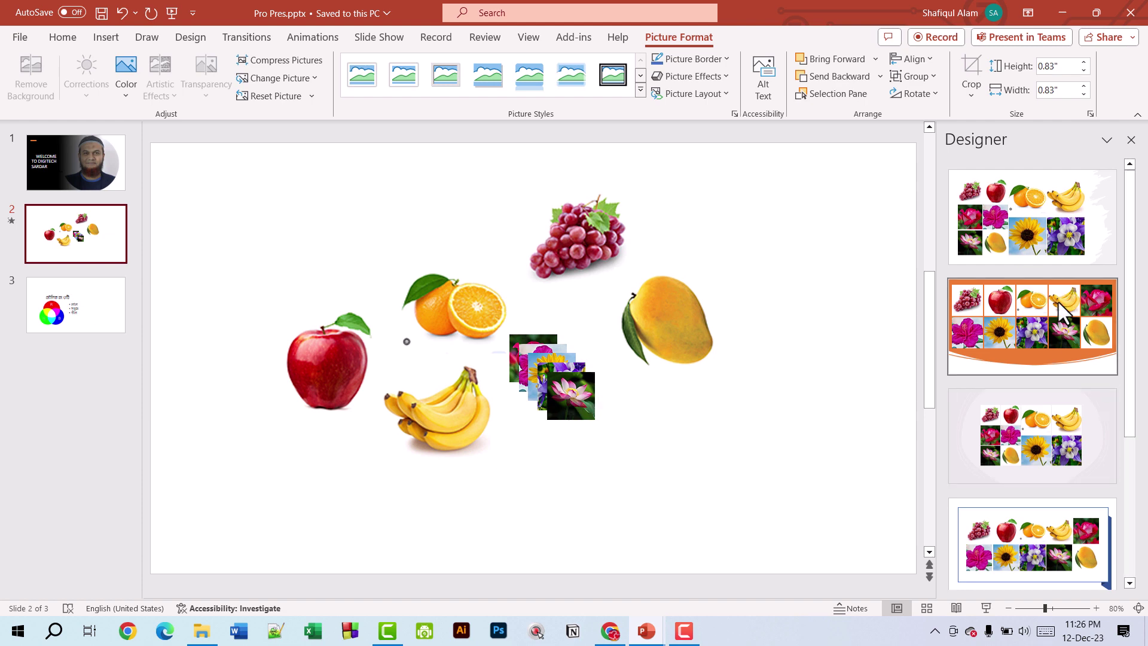
{"action": "left_click_drag", "start_coordinate": [1132, 359], "coordinate": [1134, 555]}
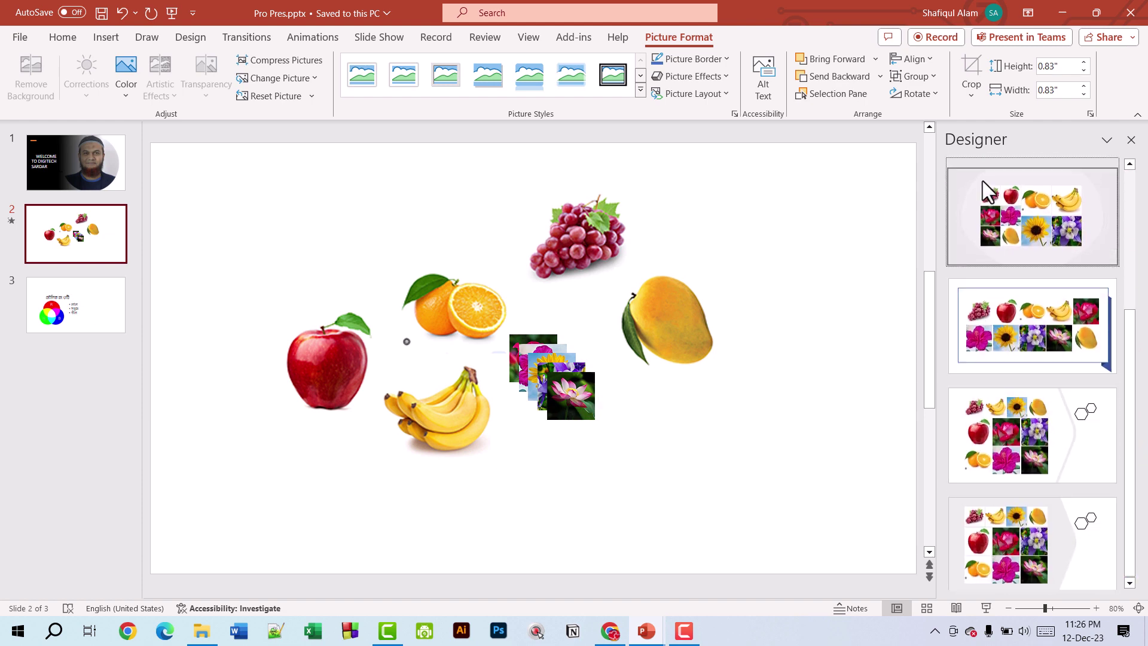
{"action": "scroll", "coordinate": [1036, 273], "scroll_direction": "up", "scroll_amount": 1}
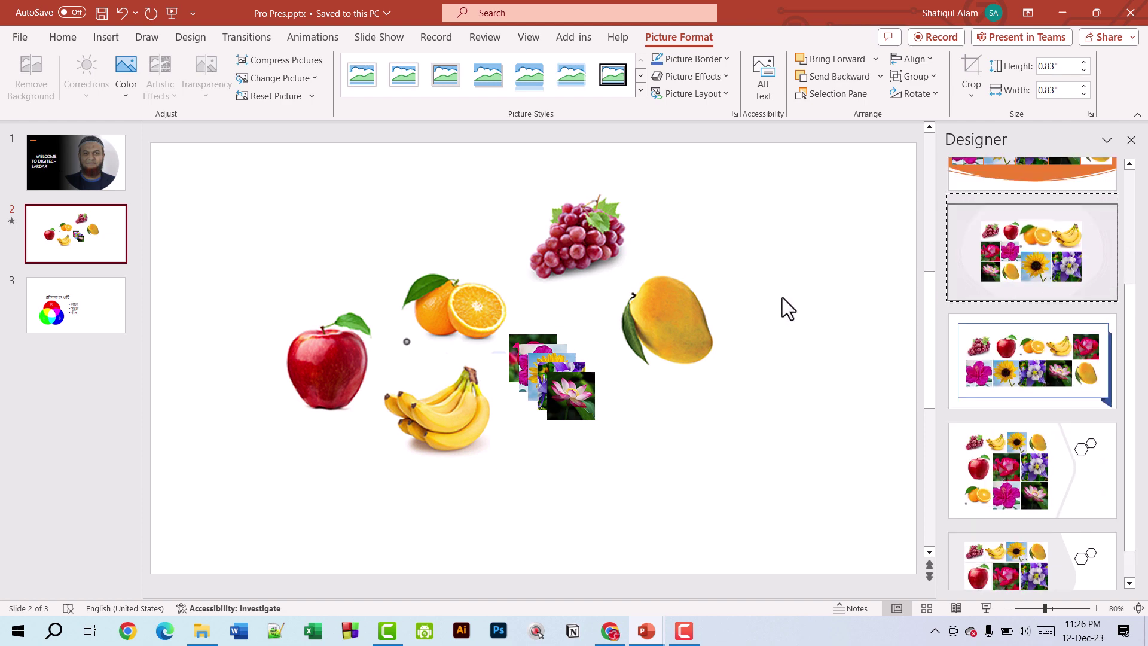
Switch to slide 3 with the RGB colour circles and select its title and bullet text.
{"action": "left_click", "coordinate": [48, 317]}
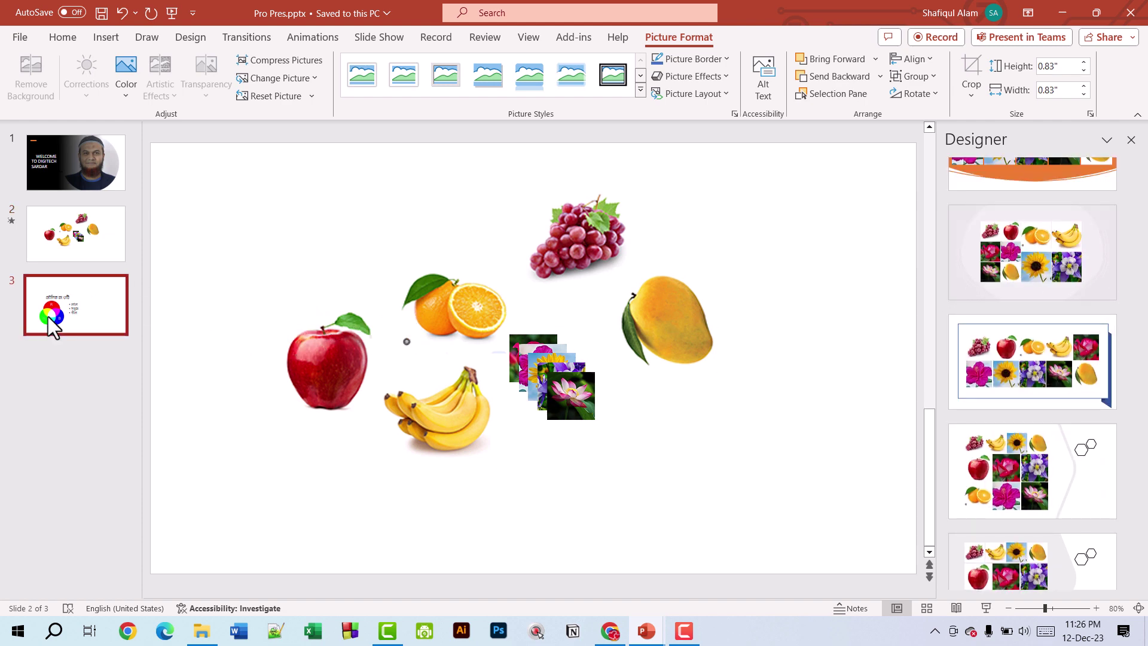
{"action": "left_click", "coordinate": [392, 303]}
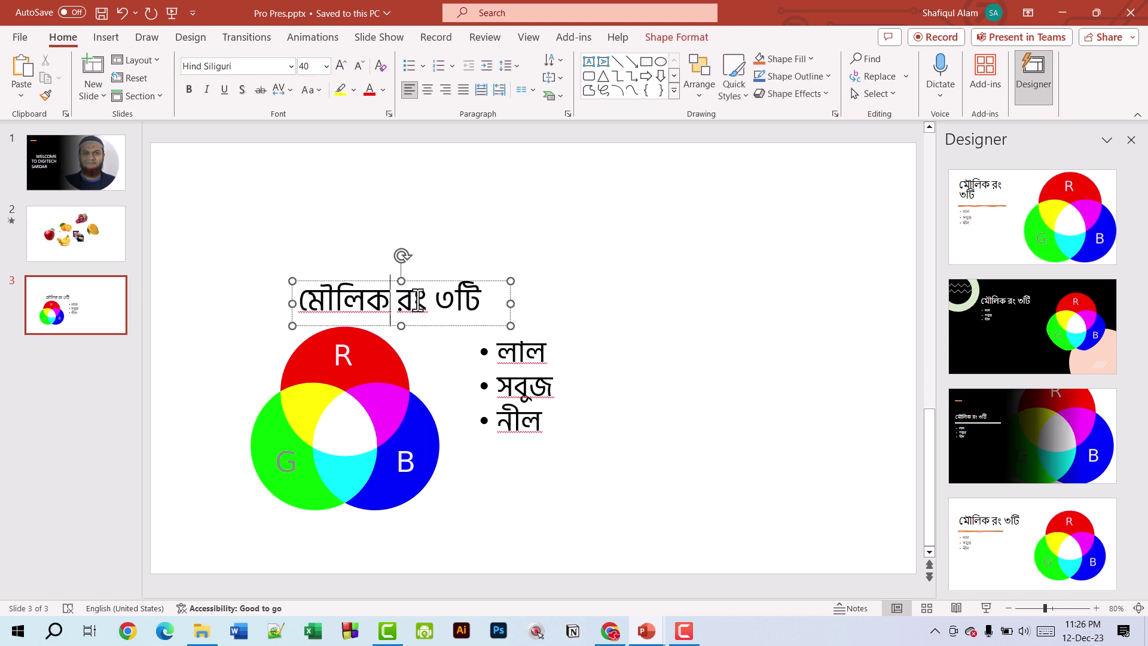
{"action": "left_click", "coordinate": [546, 352]}
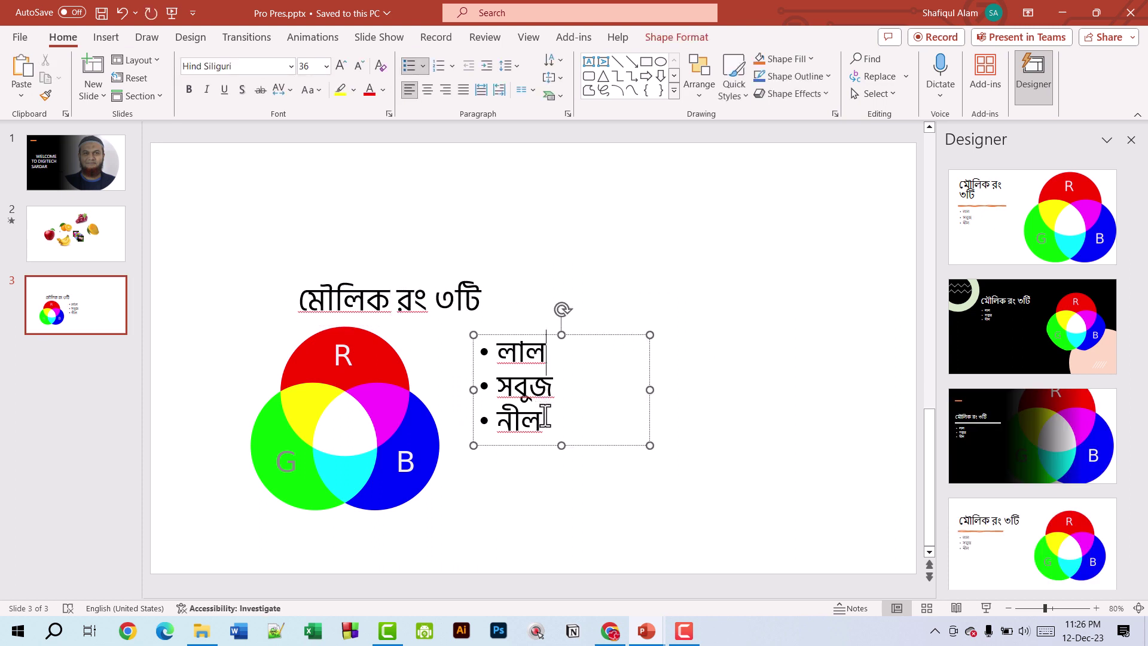
{"action": "left_click", "coordinate": [633, 263]}
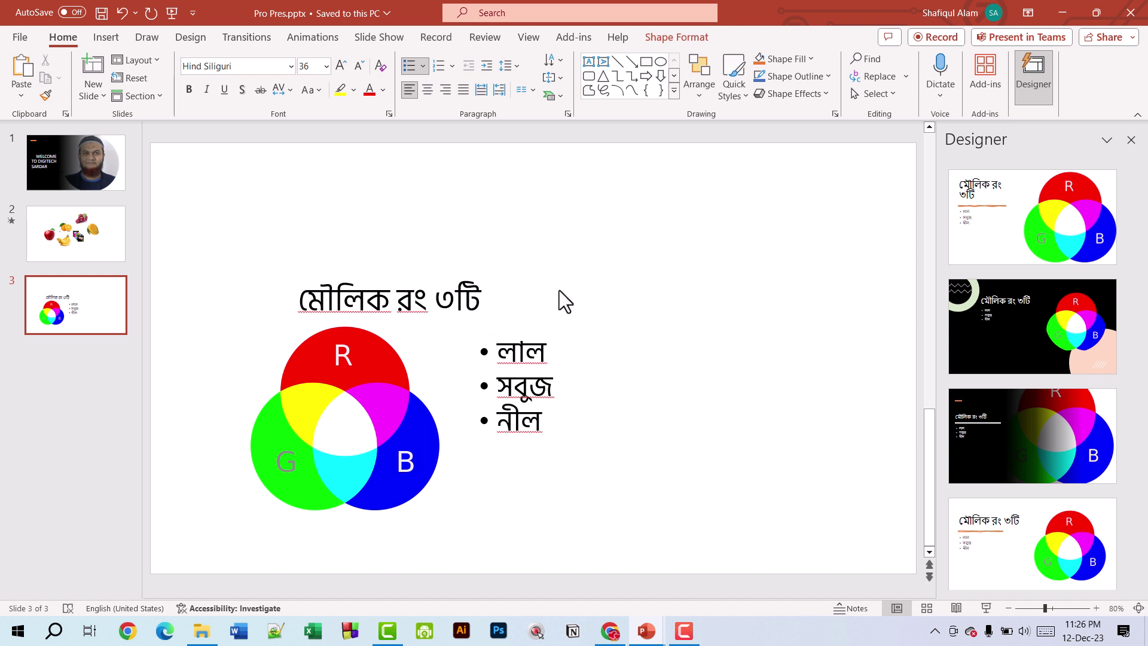
{"action": "left_click", "coordinate": [399, 297]}
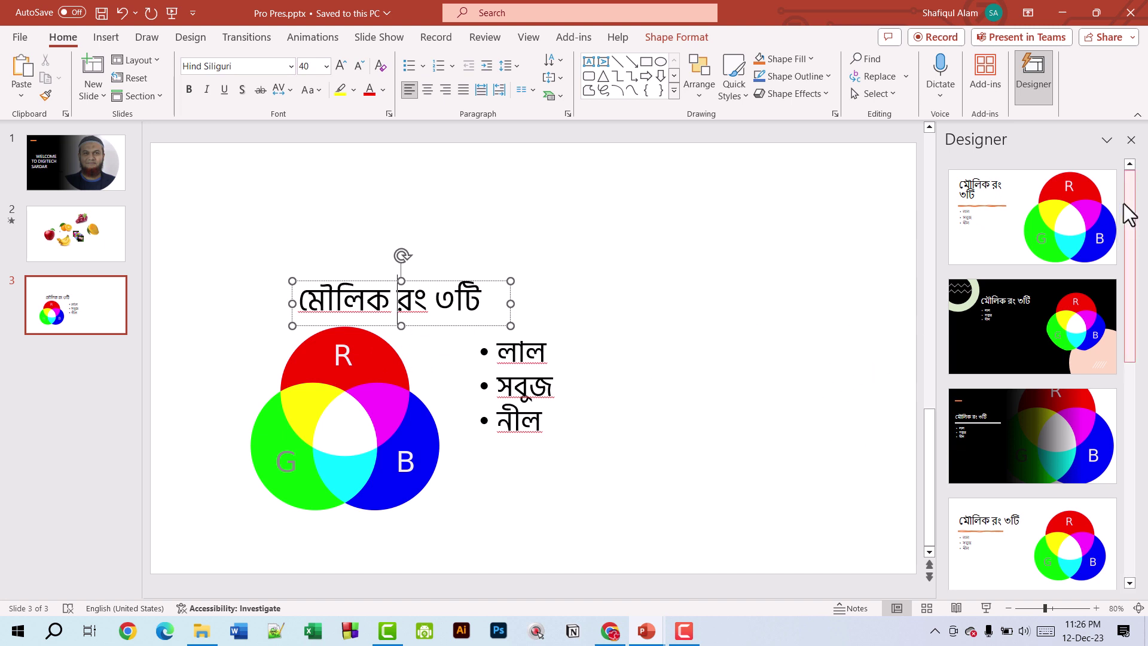
Load more Design Ideas for slide 3 and browse the suggestions.
{"action": "left_click_drag", "start_coordinate": [1130, 218], "coordinate": [1122, 484]}
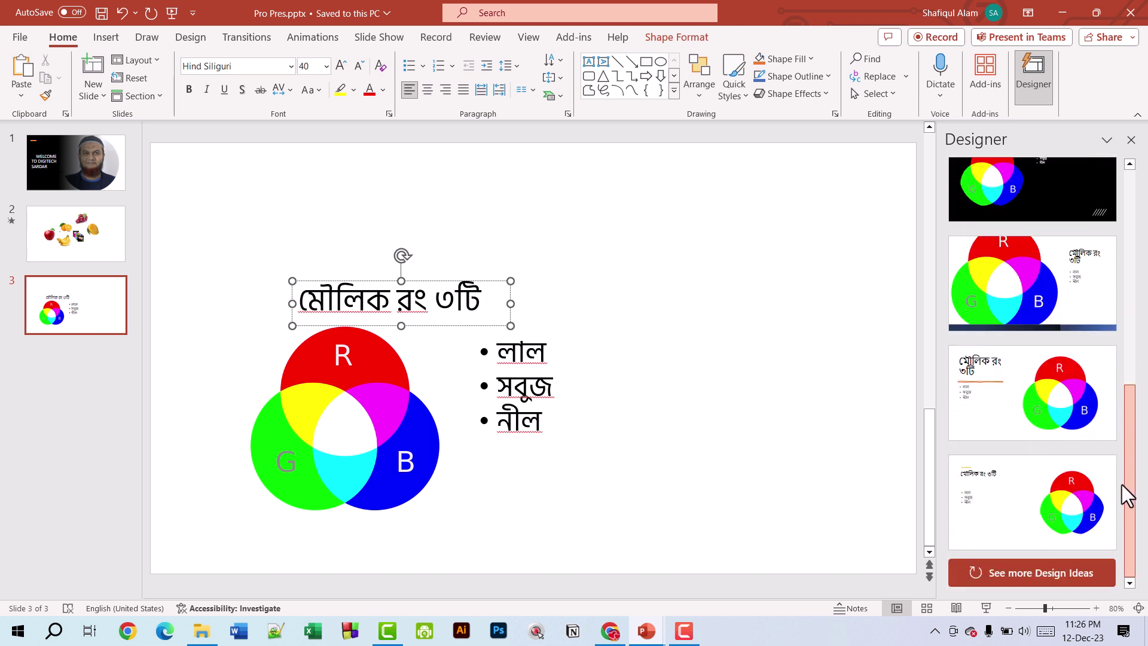
{"action": "left_click", "coordinate": [1052, 577]}
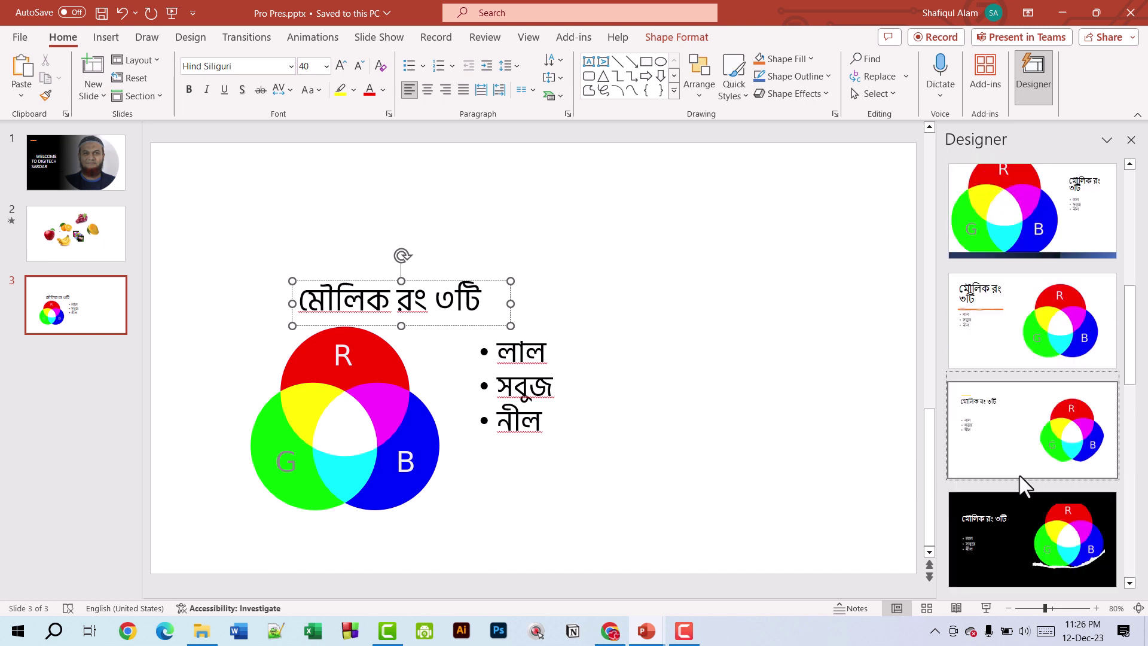
{"action": "scroll", "coordinate": [1024, 464], "scroll_direction": "down", "scroll_amount": 3}
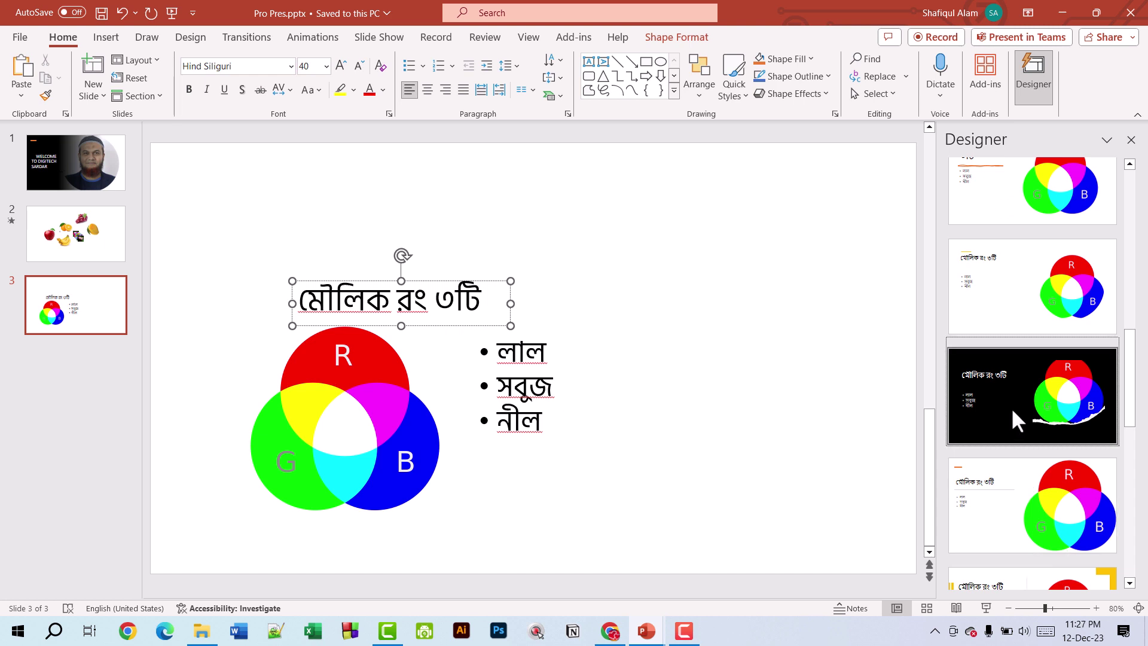
{"action": "scroll", "coordinate": [1010, 407], "scroll_direction": "down", "scroll_amount": 2}
{"action": "scroll", "coordinate": [1018, 425], "scroll_direction": "down", "scroll_amount": 1}
{"action": "scroll", "coordinate": [1019, 425], "scroll_direction": "down", "scroll_amount": 3}
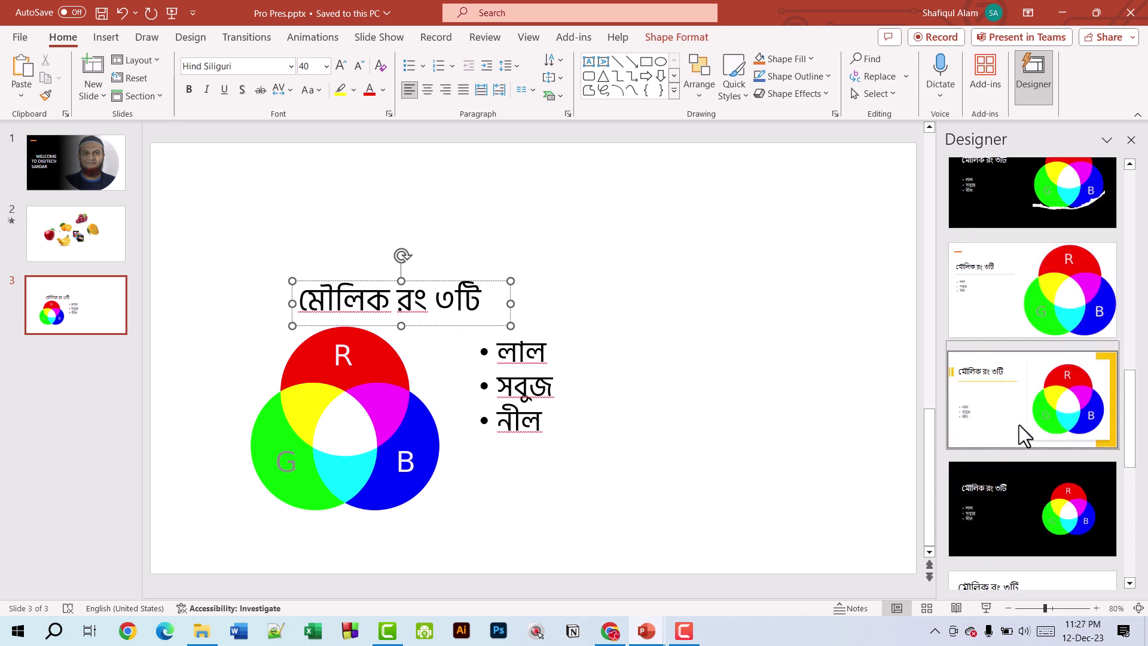
{"action": "scroll", "coordinate": [1019, 424], "scroll_direction": "up", "scroll_amount": 2}
{"action": "scroll", "coordinate": [1014, 369], "scroll_direction": "up", "scroll_amount": 2}
Apply the black Designer layout to slide 3 and request fresh design ideas.
{"action": "left_click", "coordinate": [1010, 349]}
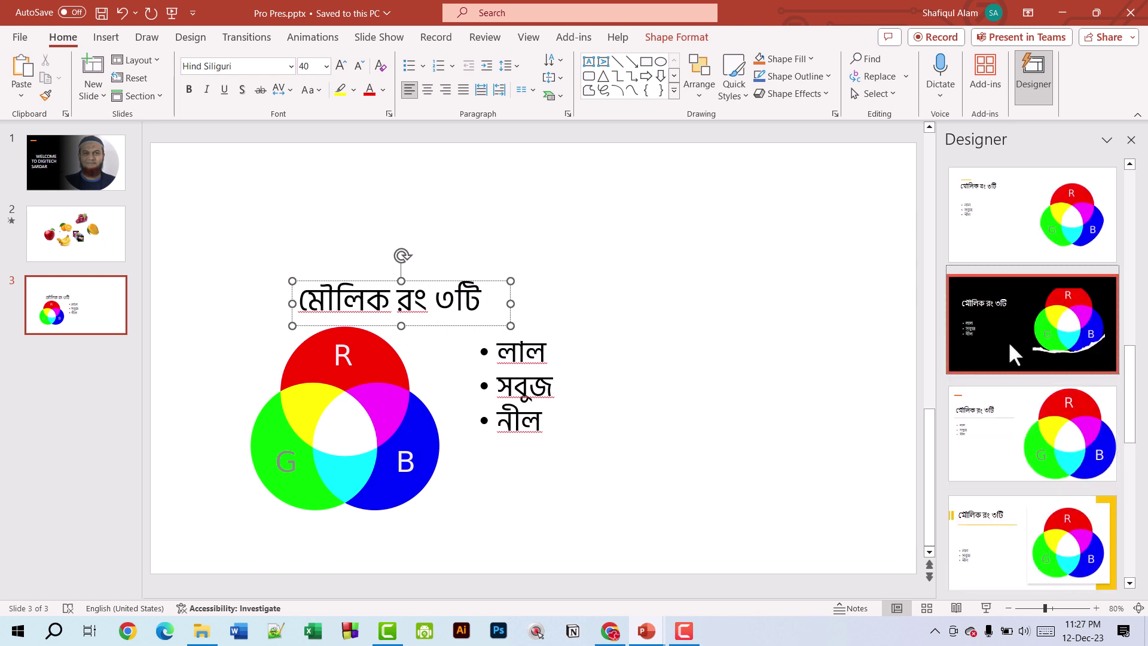
{"action": "left_click", "coordinate": [749, 486]}
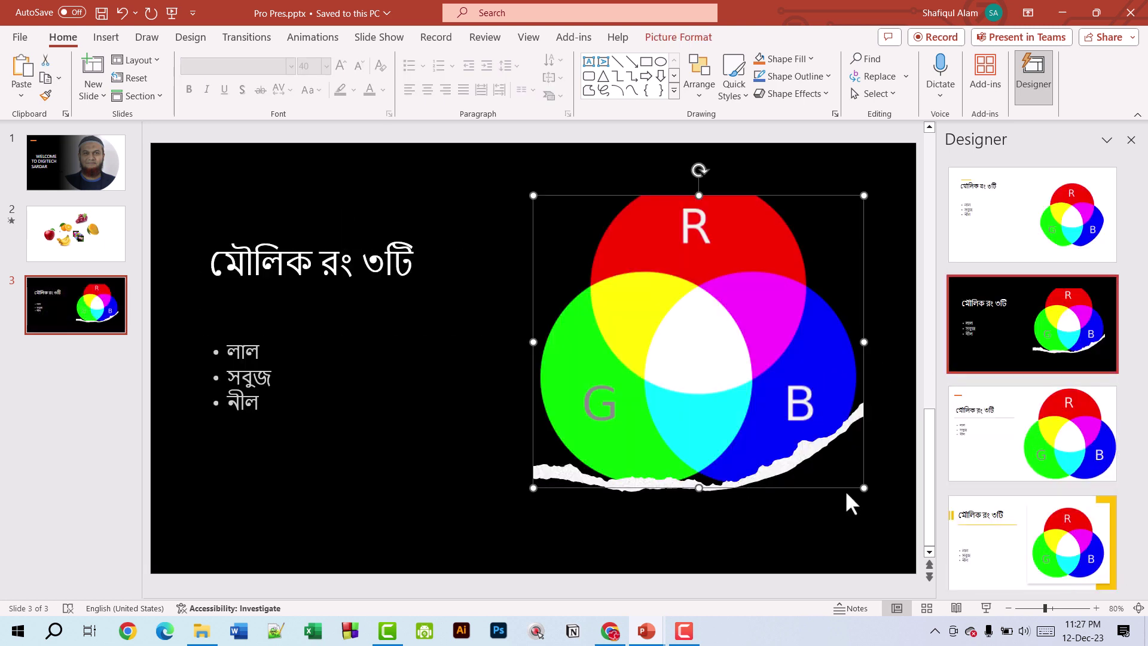
{"action": "left_click_drag", "start_coordinate": [1133, 434], "coordinate": [1133, 592]}
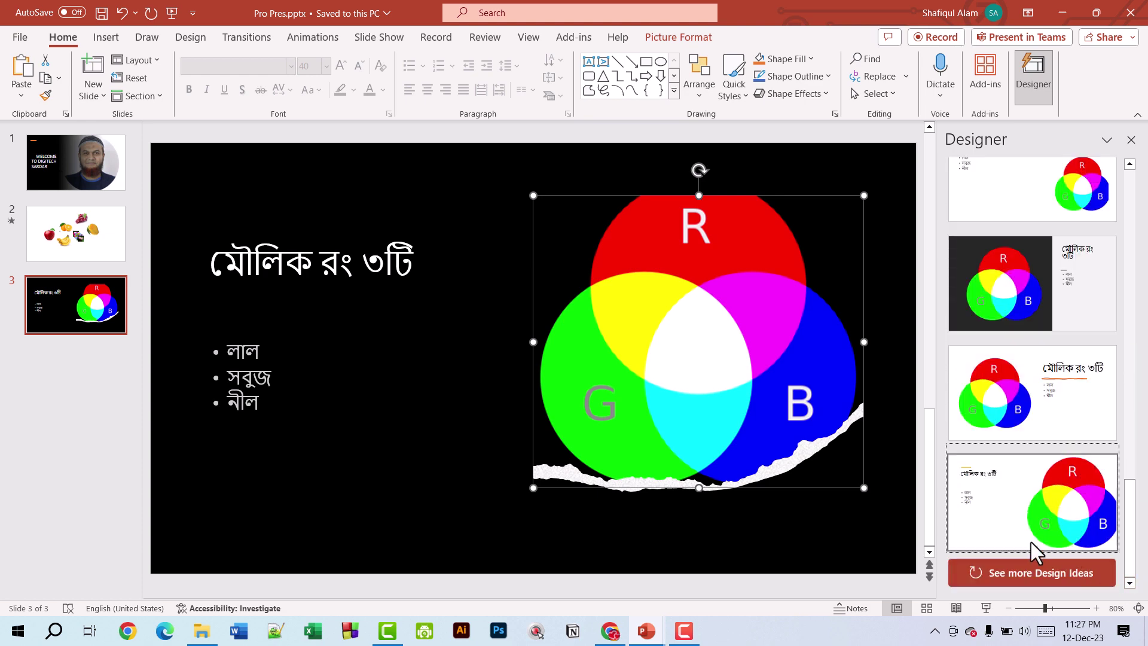
{"action": "left_click", "coordinate": [1020, 575]}
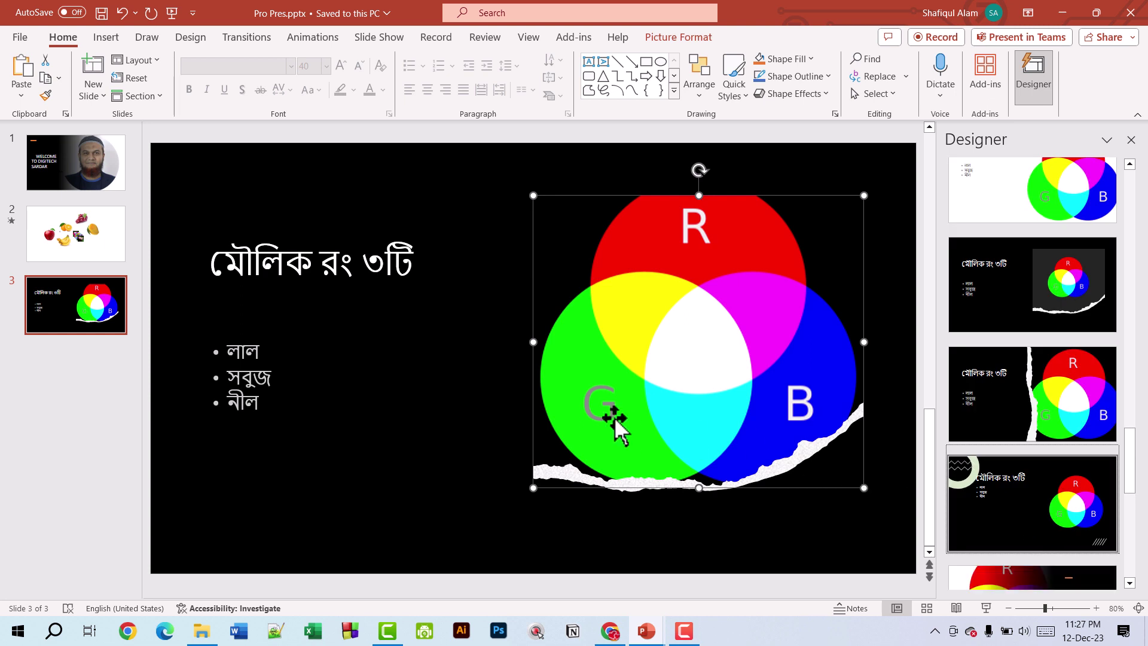
Nudge the RGB colour-wheel picture slightly lower on the slide.
{"action": "left_click", "coordinate": [431, 331]}
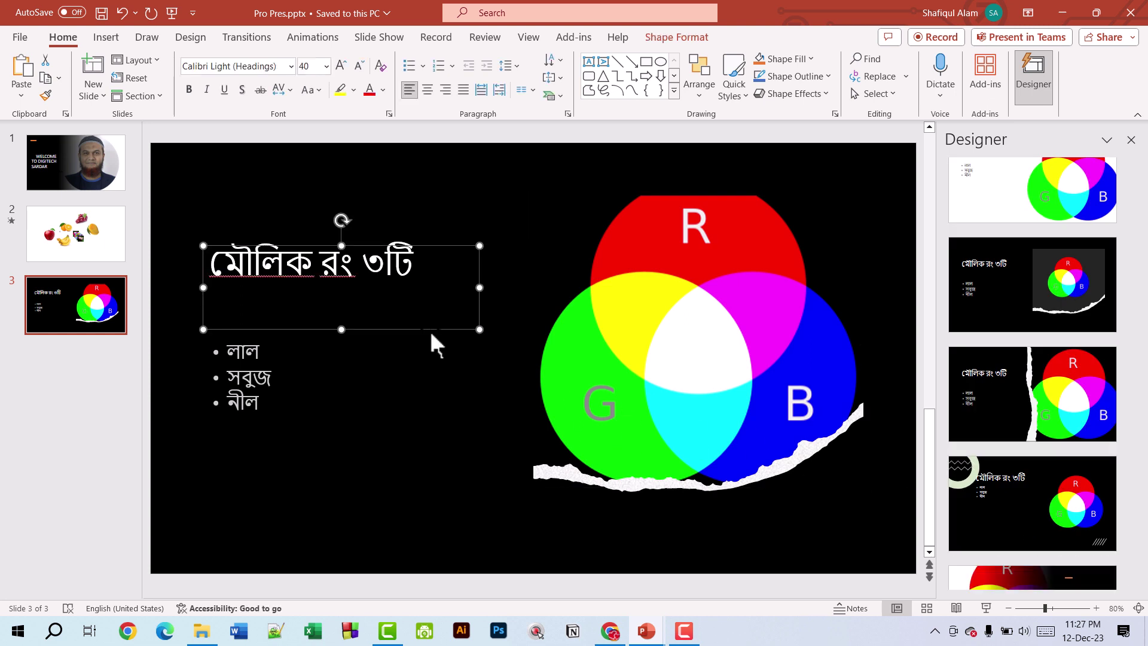
{"action": "left_click", "coordinate": [385, 263]}
{"action": "left_click", "coordinate": [412, 263]}
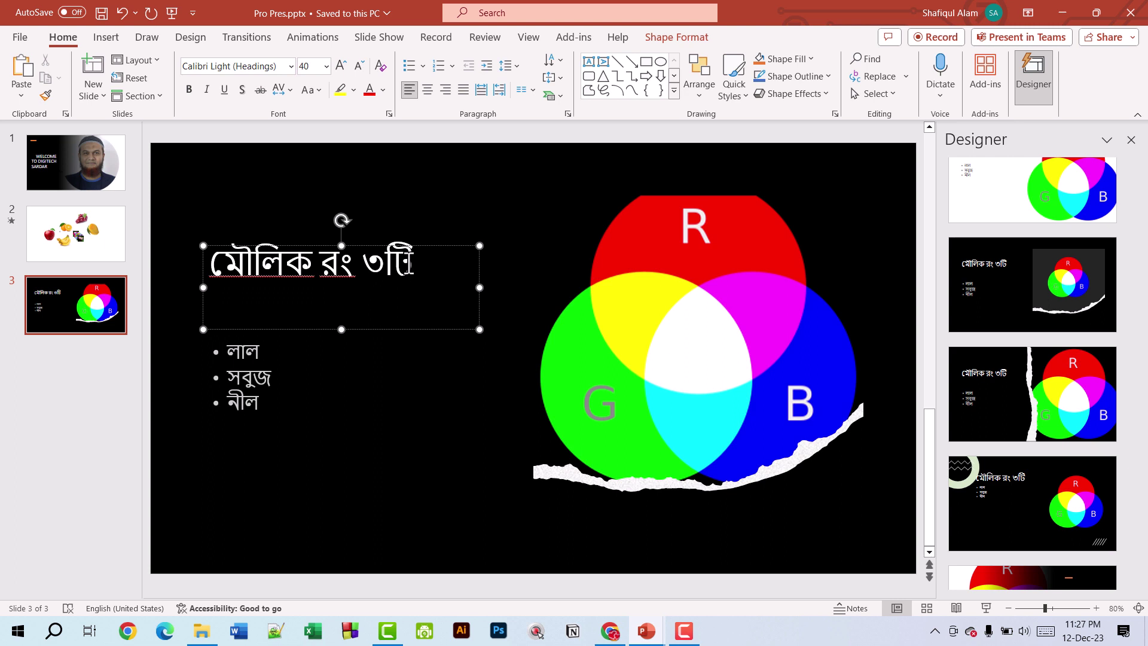
{"action": "left_click_drag", "start_coordinate": [710, 277], "coordinate": [706, 295]}
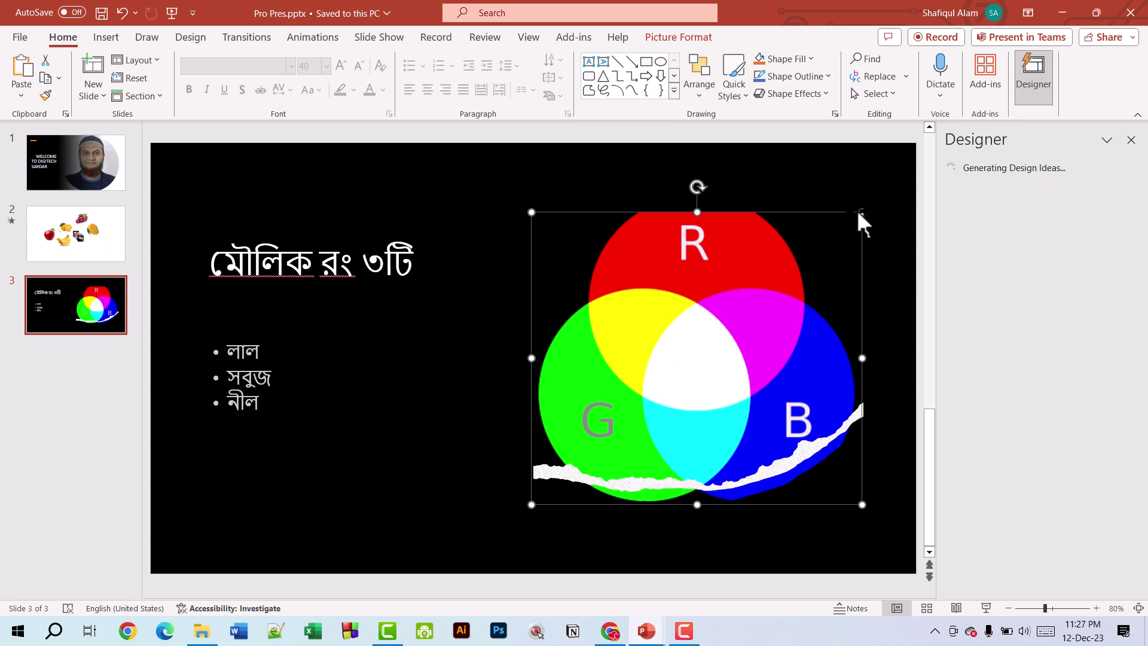
Shrink the colour-wheel picture slightly by its corner handle, then return to the fruit slide.
{"action": "left_click_drag", "start_coordinate": [857, 211], "coordinate": [846, 227]}
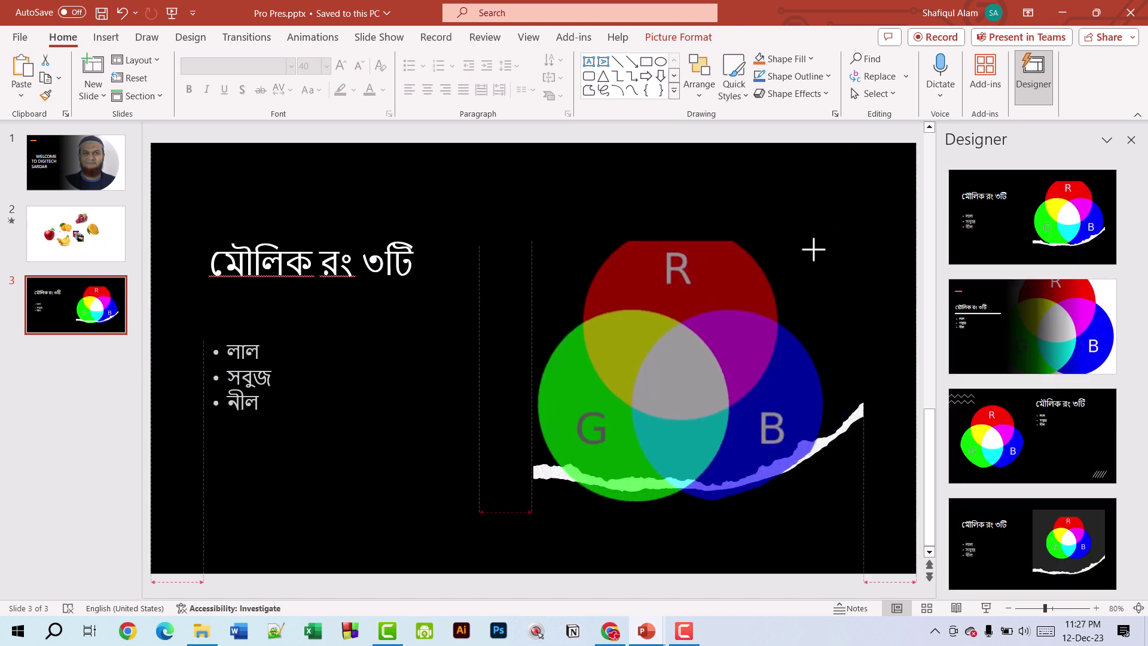
{"action": "left_click", "coordinate": [758, 209]}
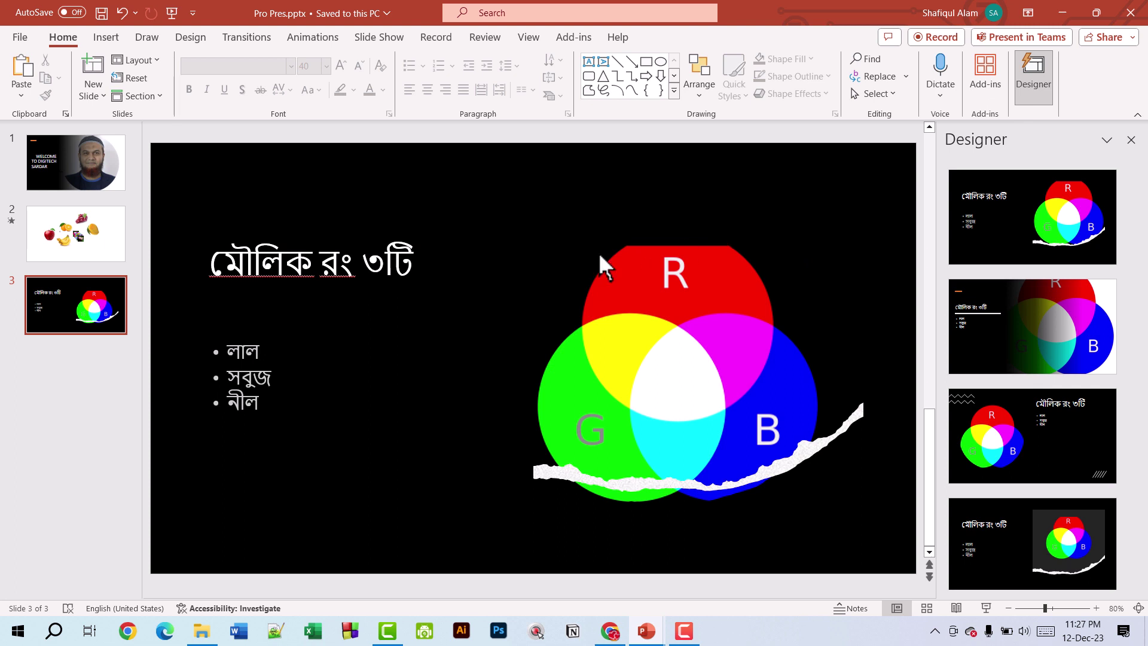
{"action": "left_click", "coordinate": [91, 240]}
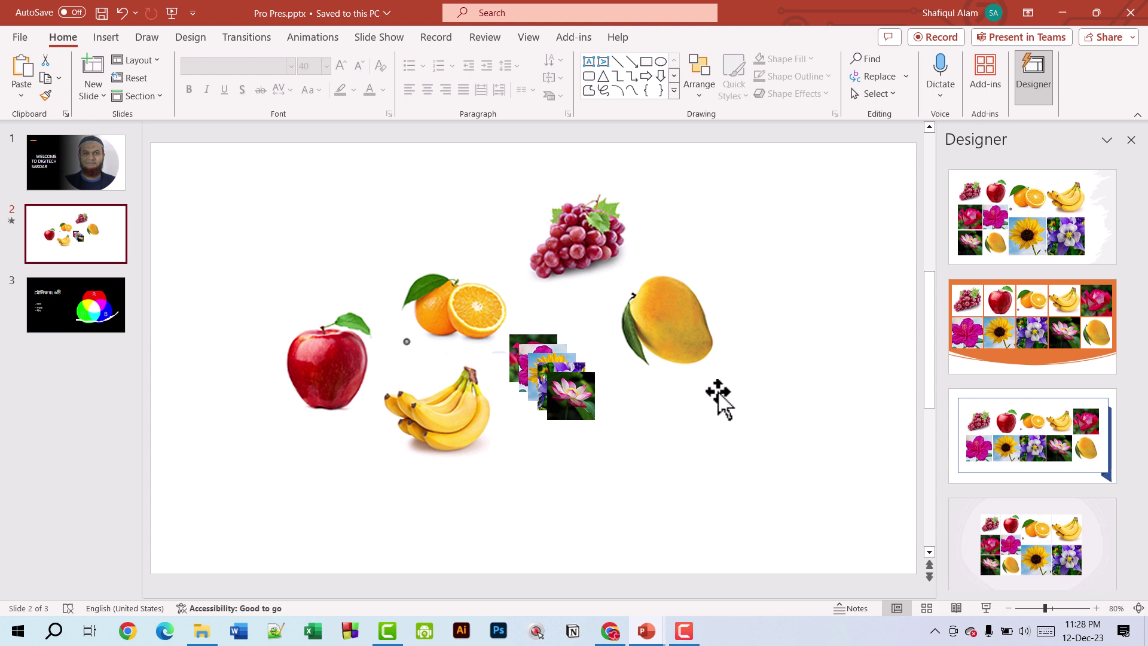
Back on slide 3, shrink the RGB colour-wheel picture further from its top-right corner.
{"action": "scroll", "coordinate": [730, 368], "scroll_direction": "up", "scroll_amount": 1}
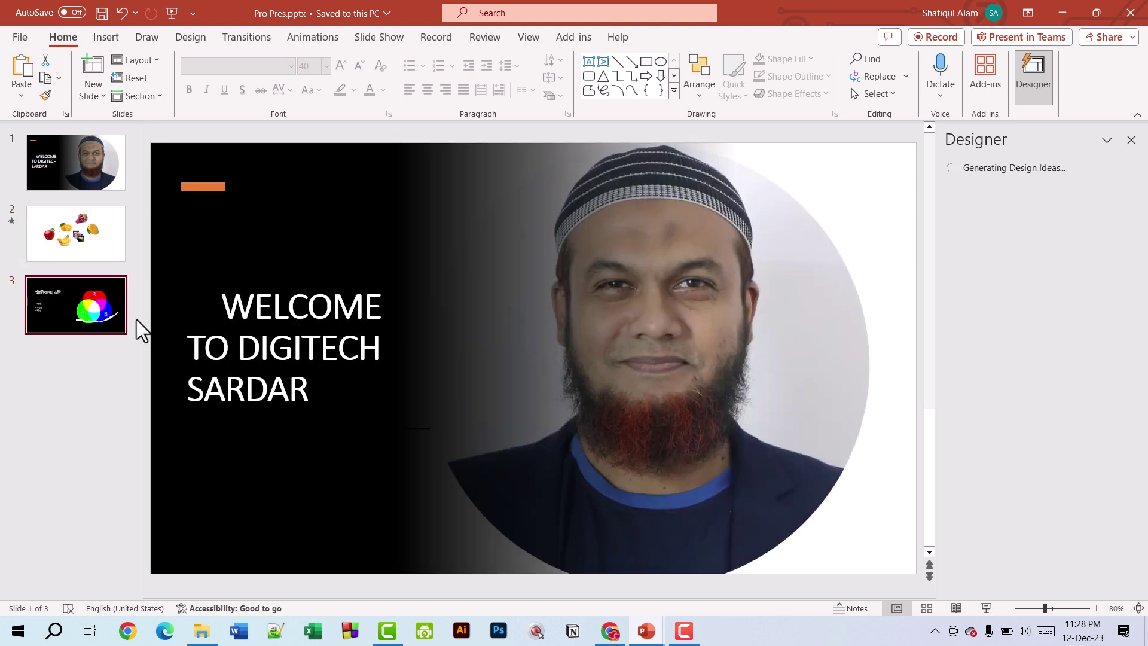
{"action": "left_click", "coordinate": [91, 309]}
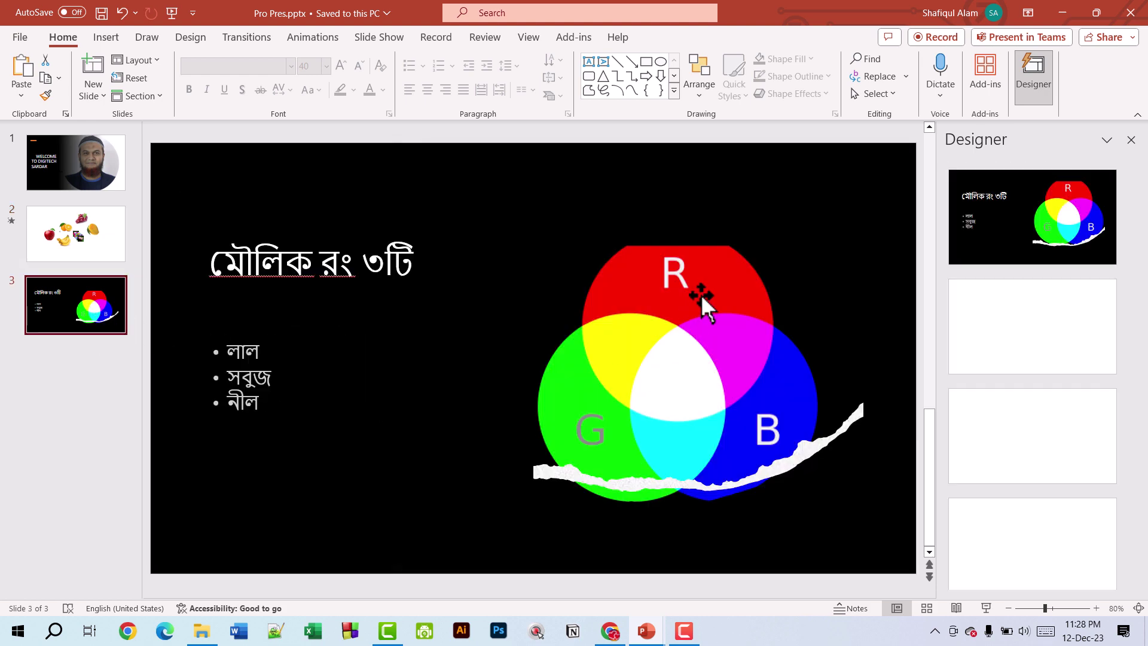
{"action": "left_click", "coordinate": [701, 294]}
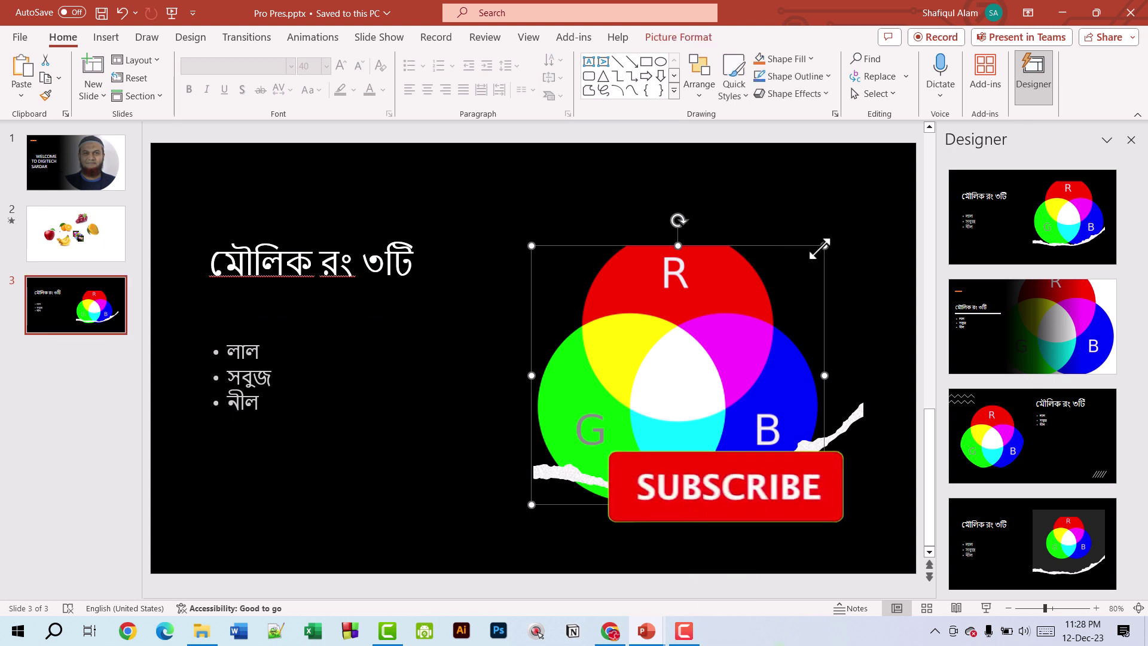
{"action": "left_click_drag", "start_coordinate": [824, 245], "coordinate": [801, 258]}
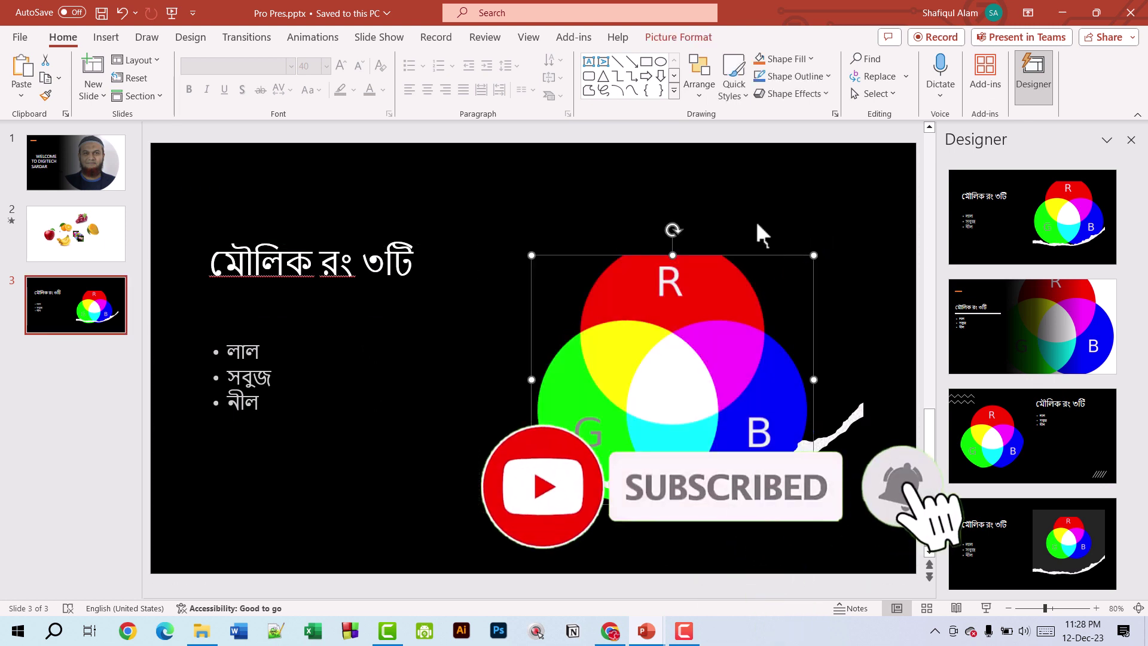
{"action": "left_click", "coordinate": [750, 198]}
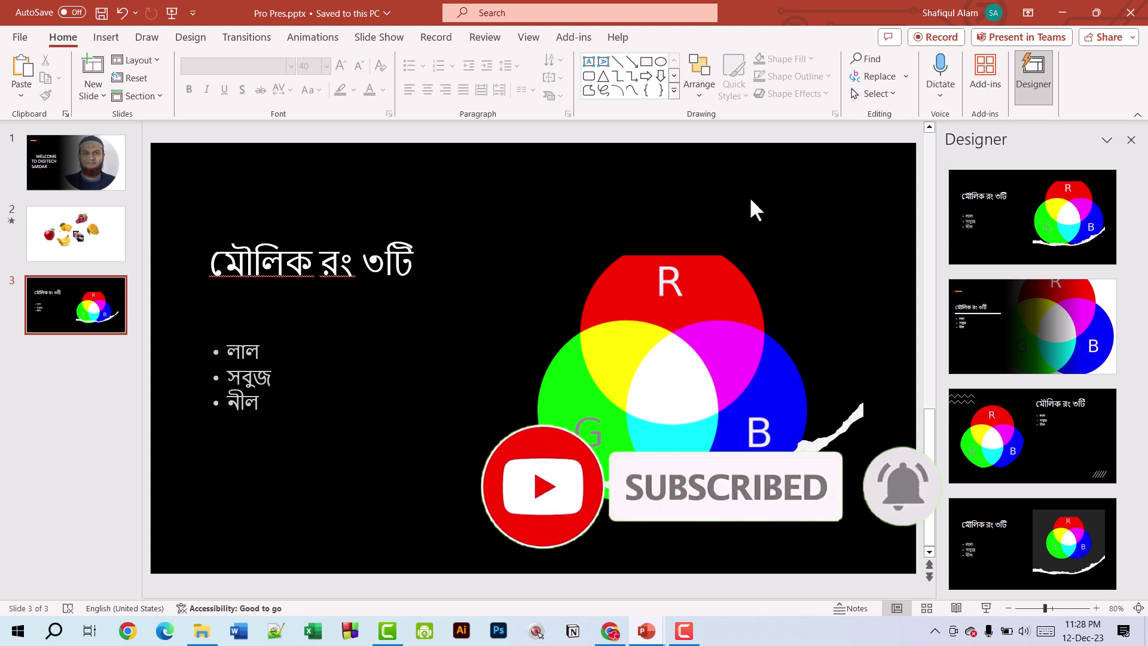